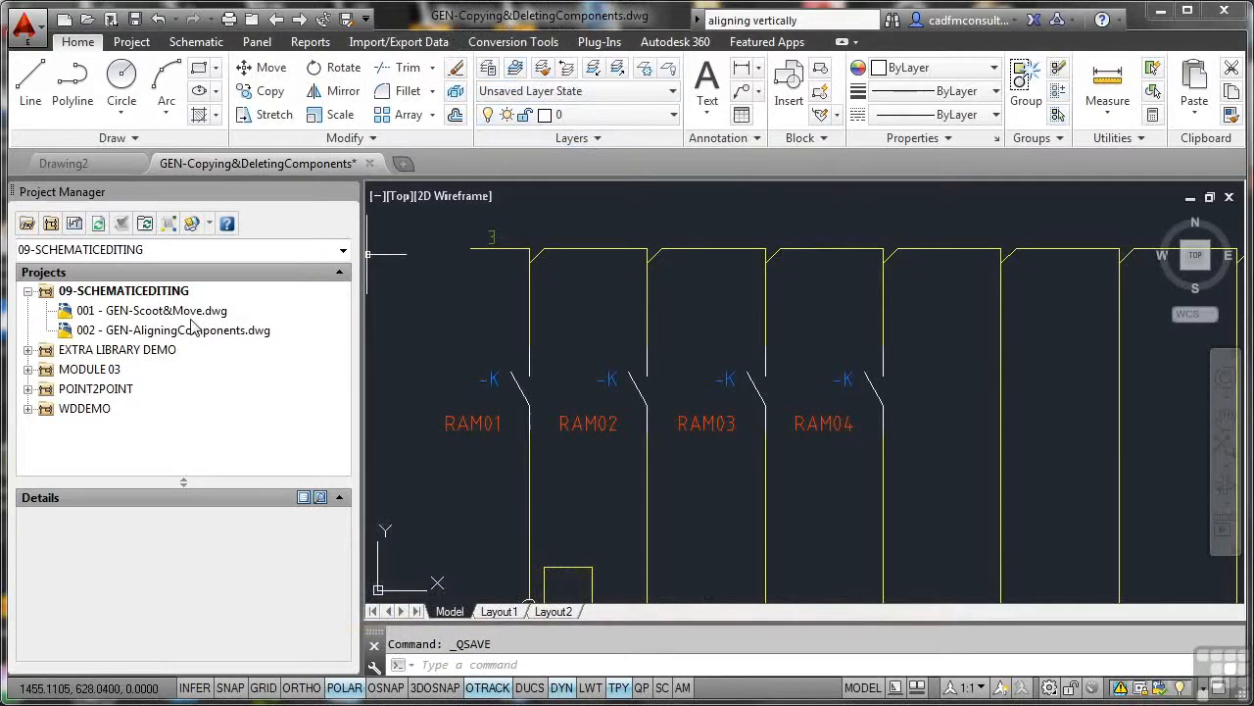
# Step: Add the active drawing to the 09-SCHEMATICEDITING project via Project Manager
pyautogui.click(118, 292)
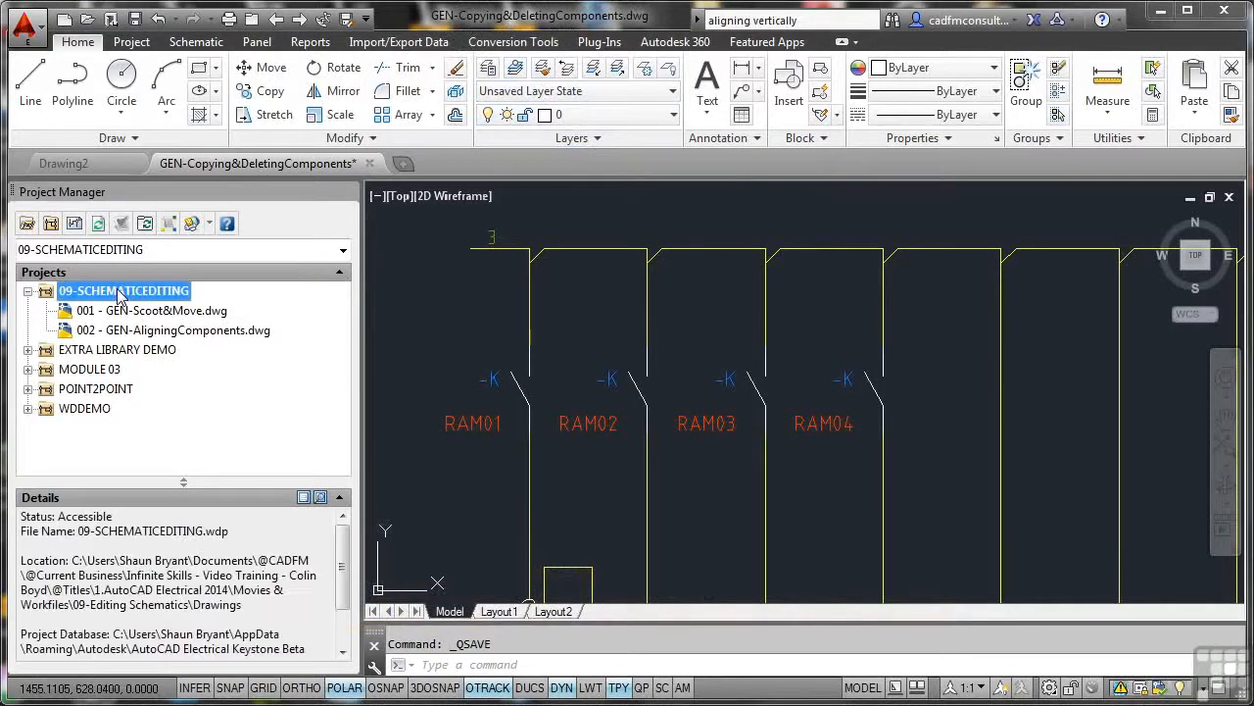
pyautogui.rightClick(119, 292)
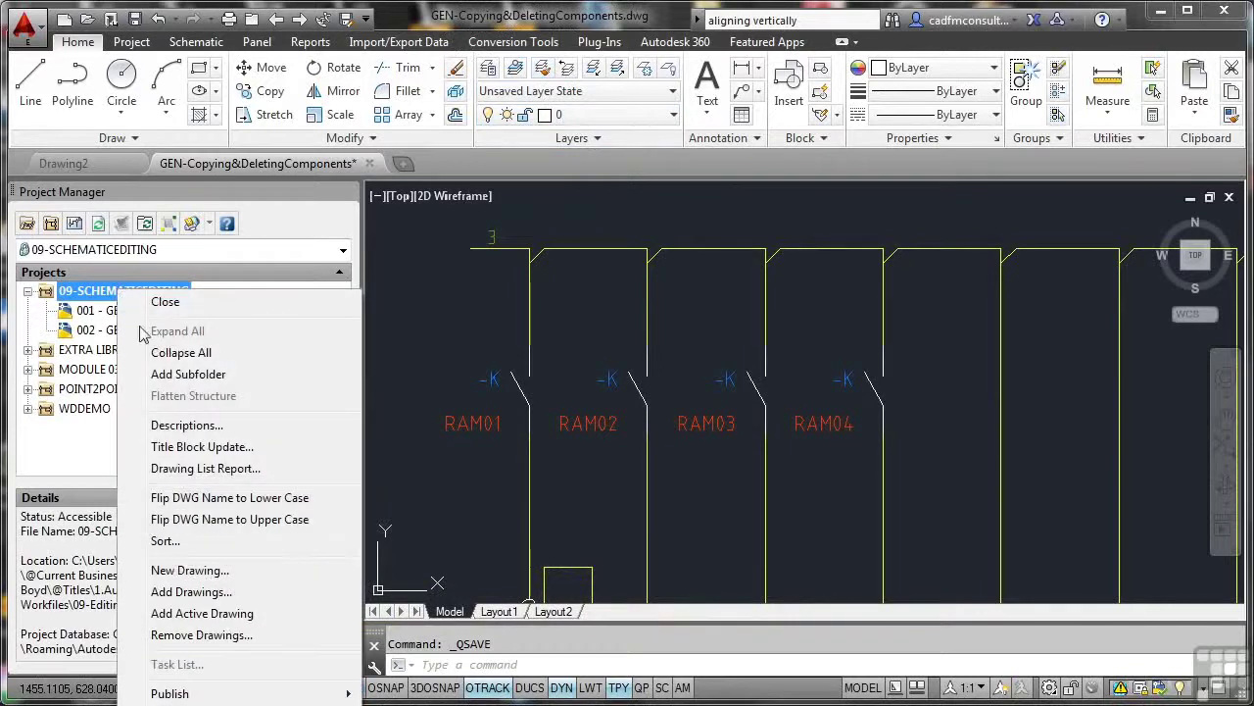
pyautogui.click(201, 613)
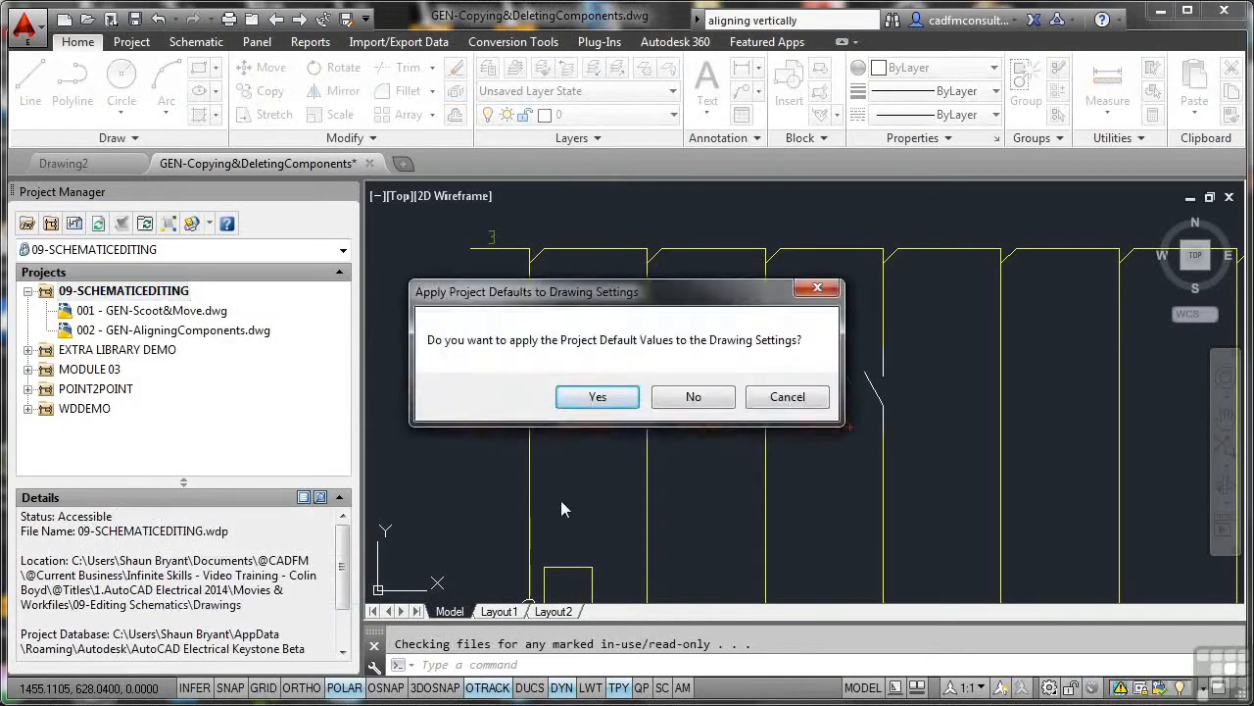
pyautogui.click(596, 396)
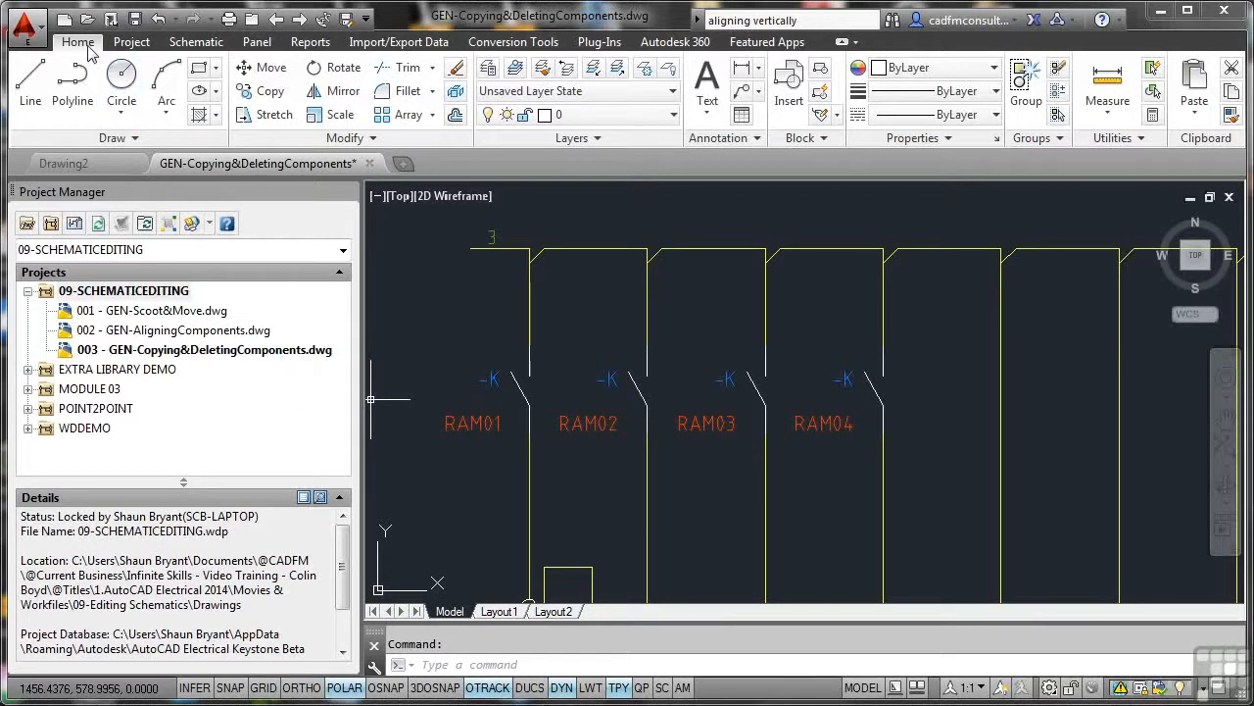
# Step: Copy RAM01 with AutoCAD Copy, OSNAP on, snapping Nearest onto the rung right of RAM04
pyautogui.click(271, 98)
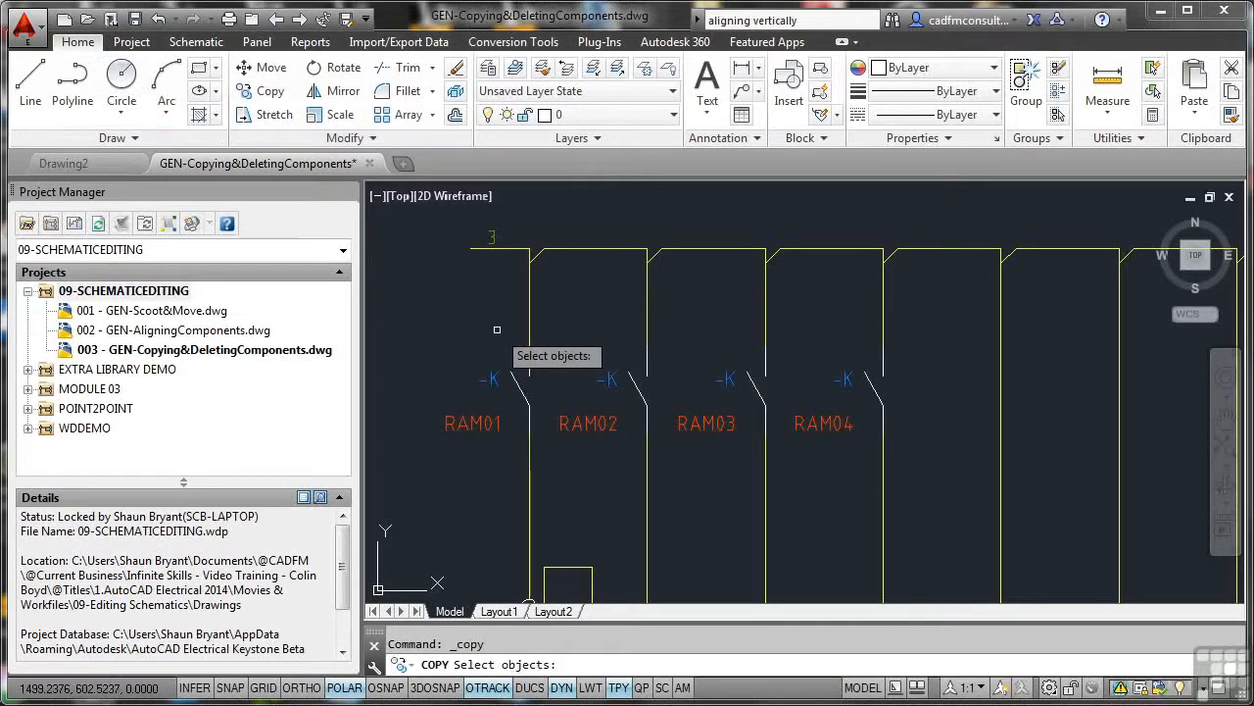
pyautogui.click(493, 430)
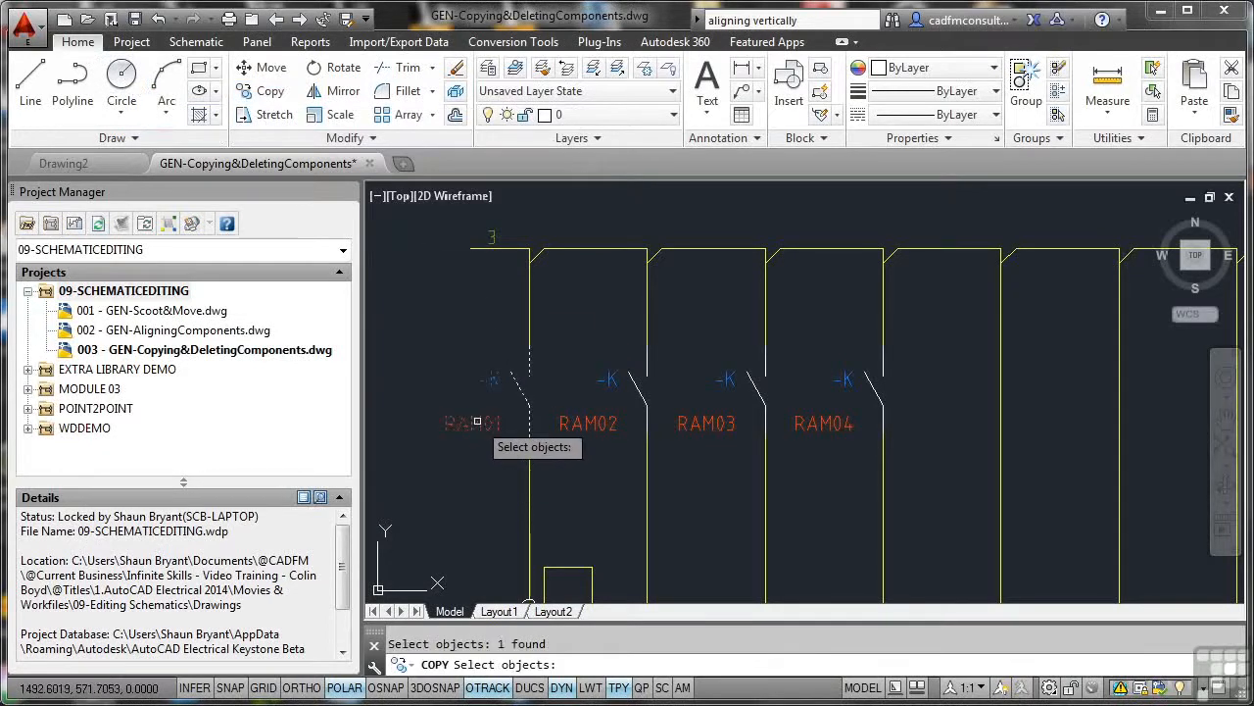
pyautogui.press('Return')
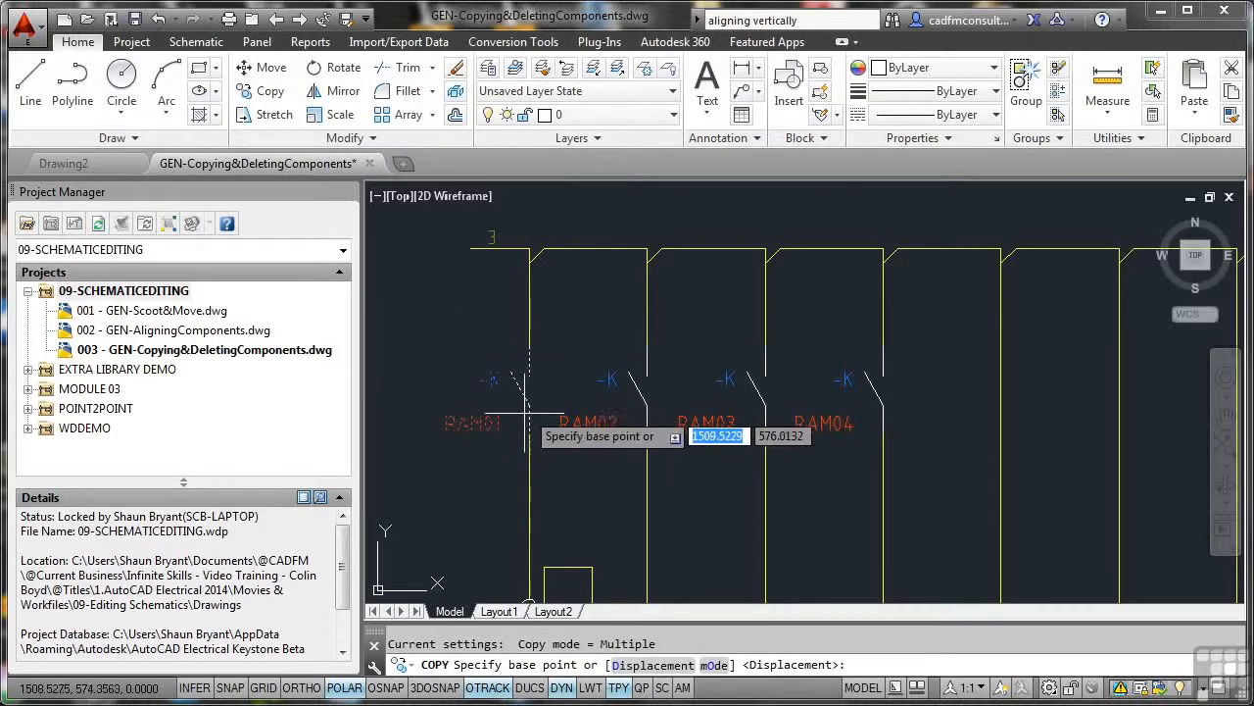
pyautogui.click(385, 687)
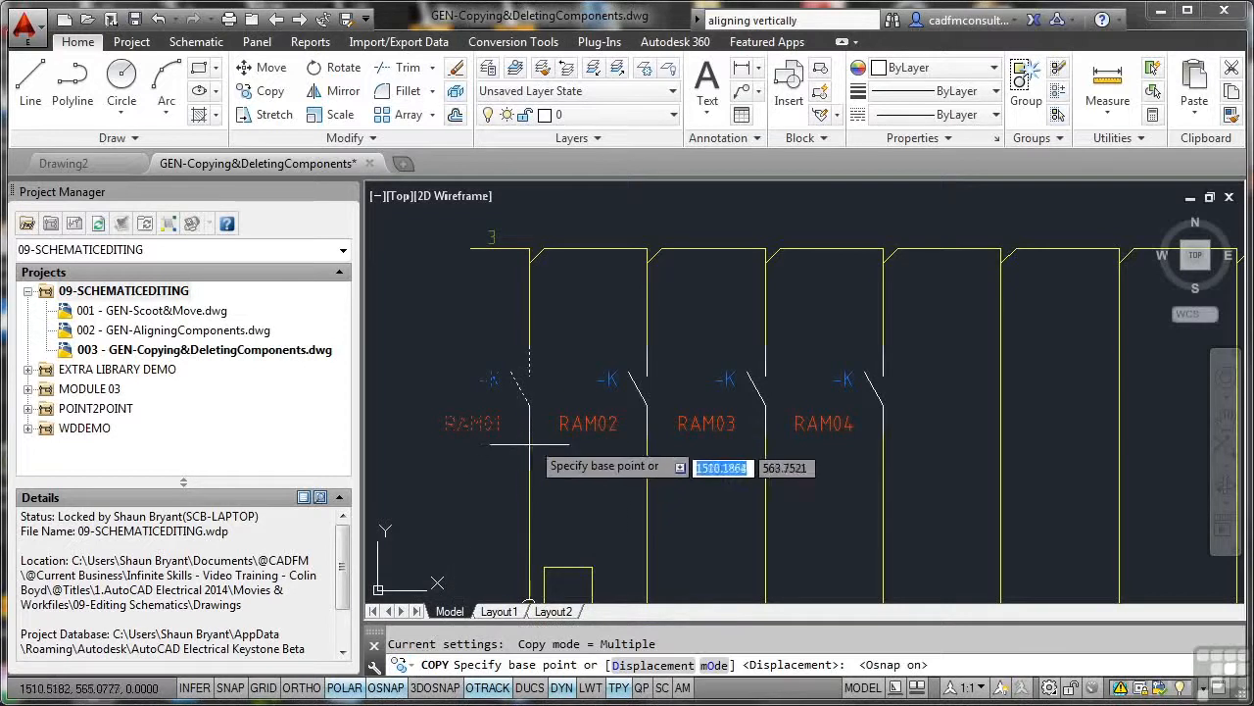
pyautogui.click(528, 404)
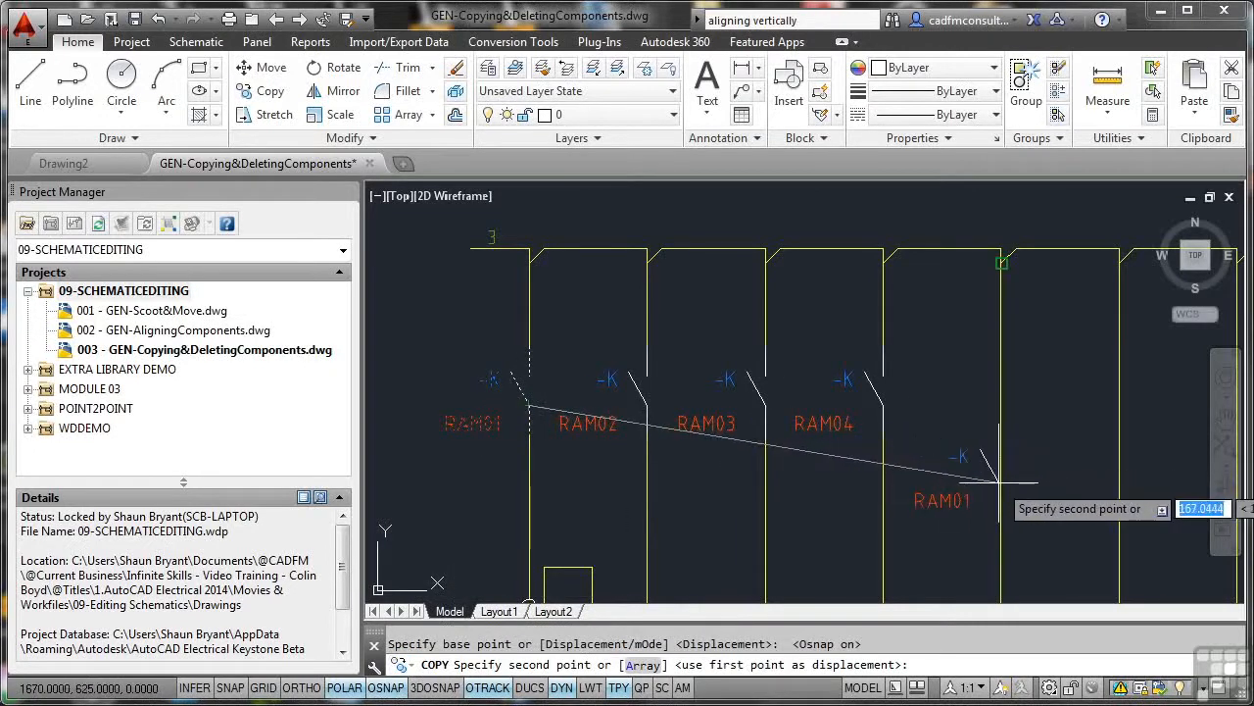
pyautogui.keyDown('shift'); pyautogui.rightClick(999, 481); pyautogui.keyUp('shift')
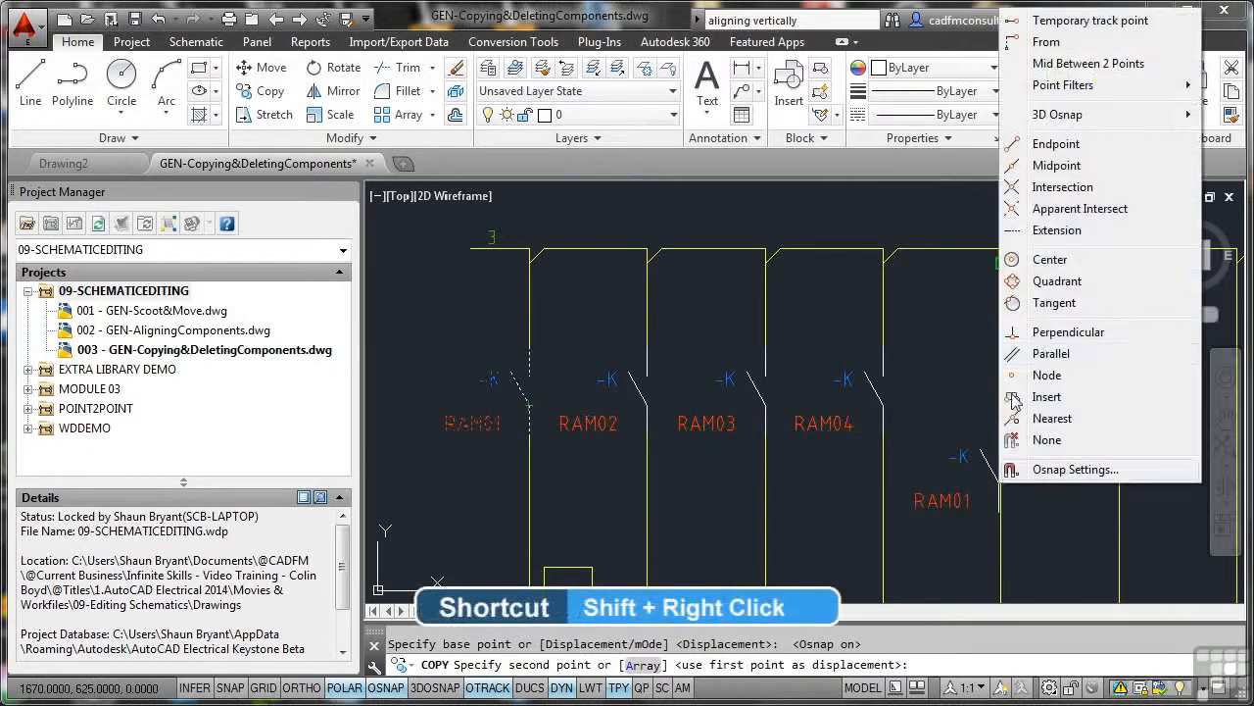
pyautogui.click(1051, 417)
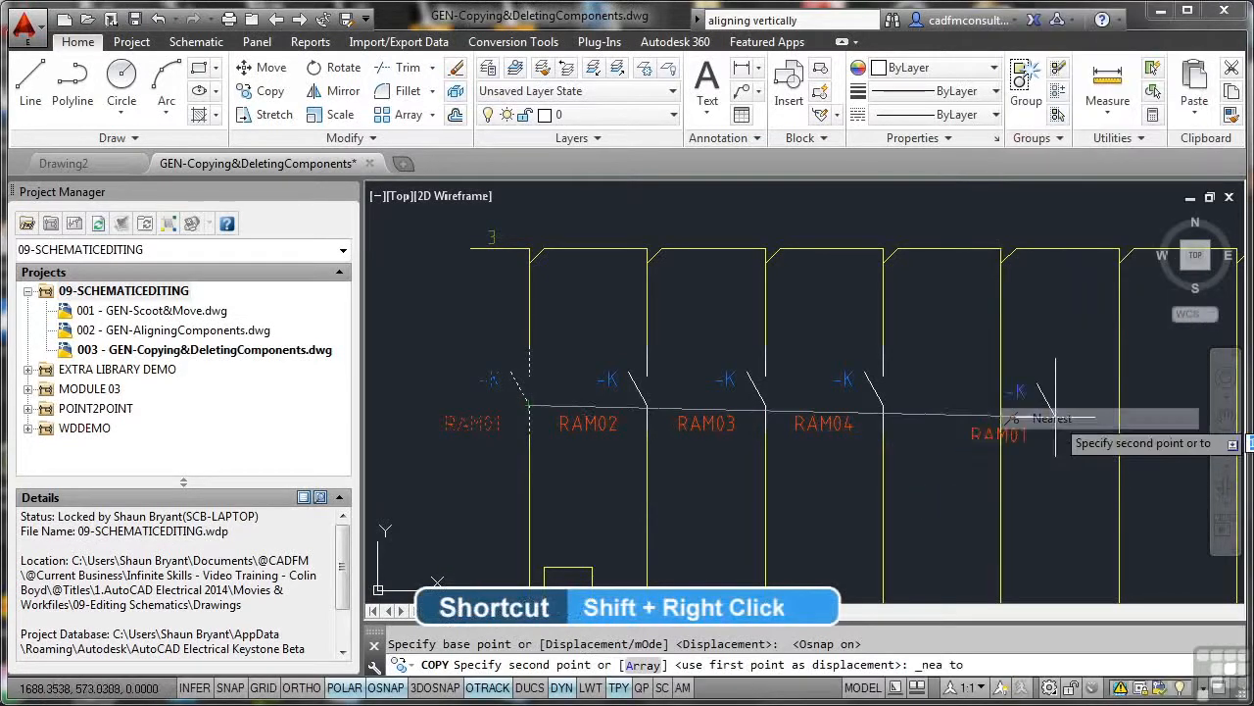
pyautogui.click(1001, 433)
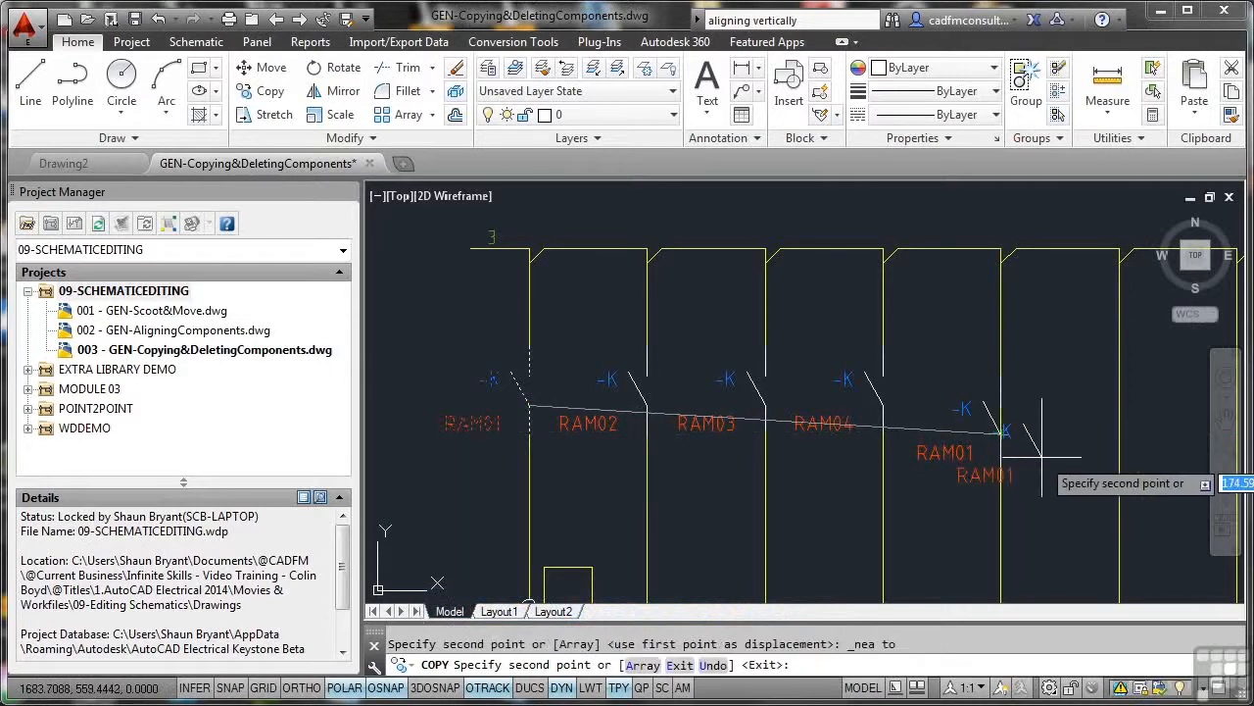
pyautogui.press('Return')
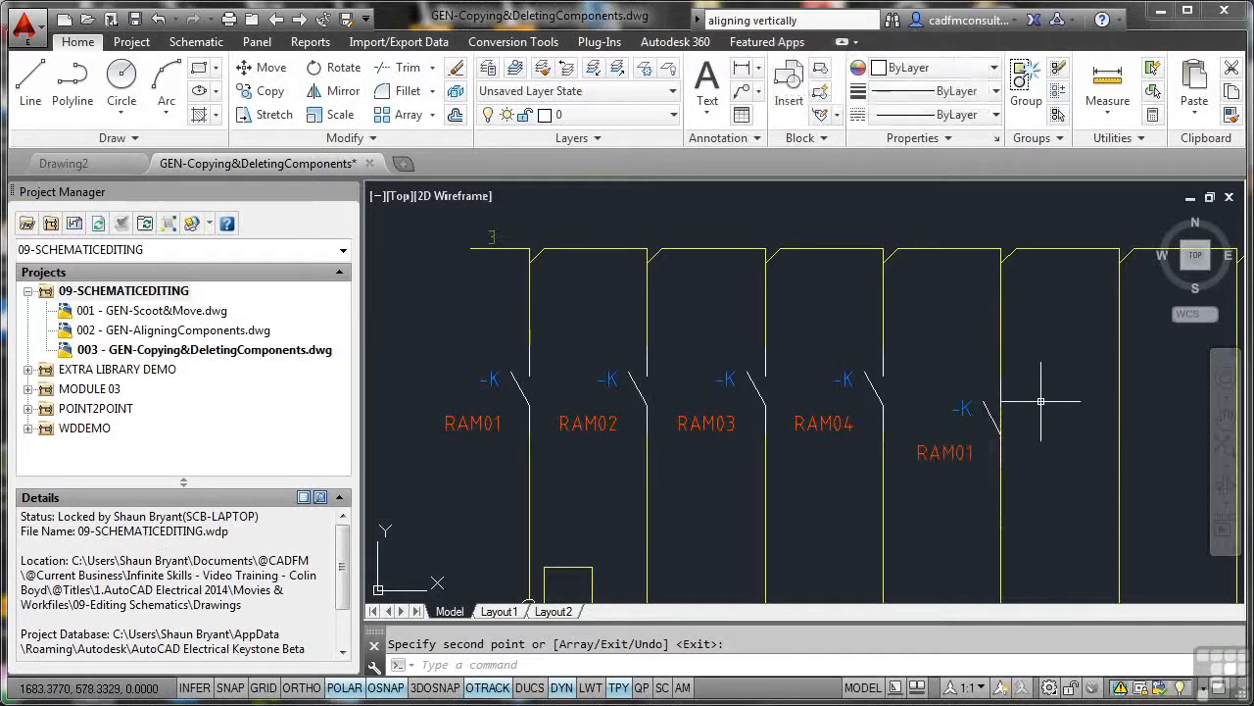
# Step: Undo the plain copy and Copy Component RAM01 onto the rung beside RAM04
pyautogui.click(158, 22)
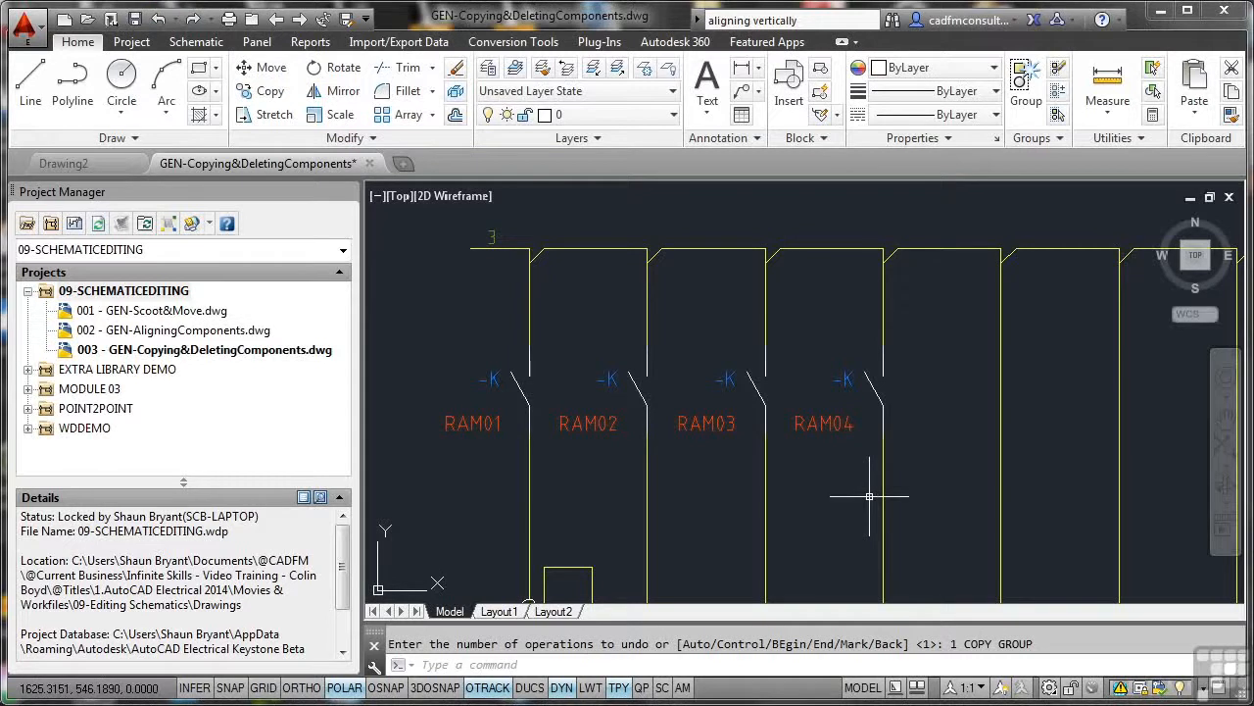
pyautogui.click(517, 385)
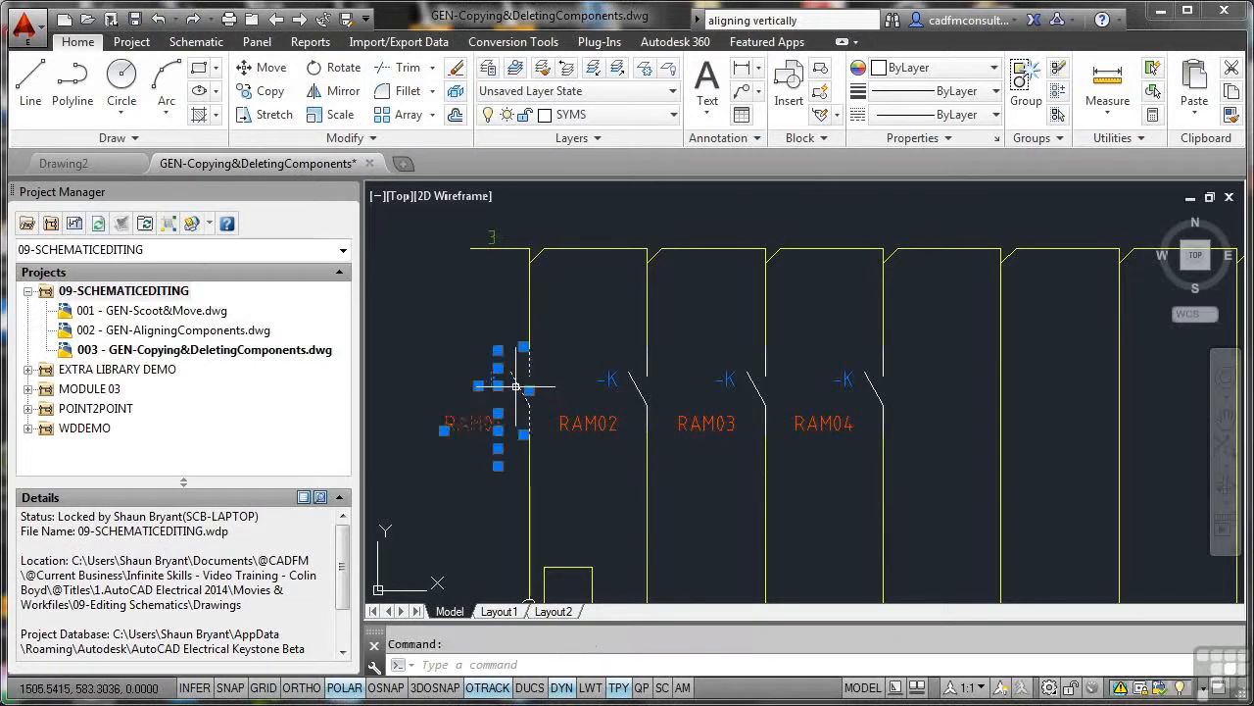
pyautogui.rightClick(516, 386)
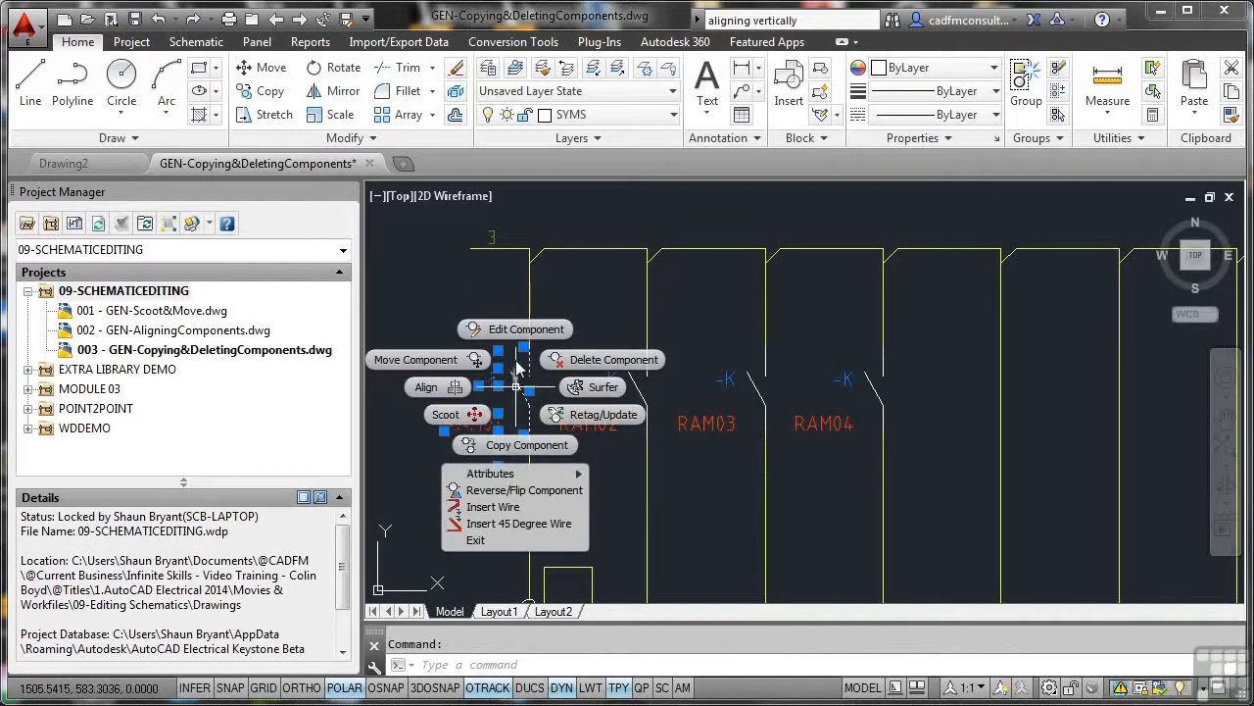
pyautogui.click(530, 448)
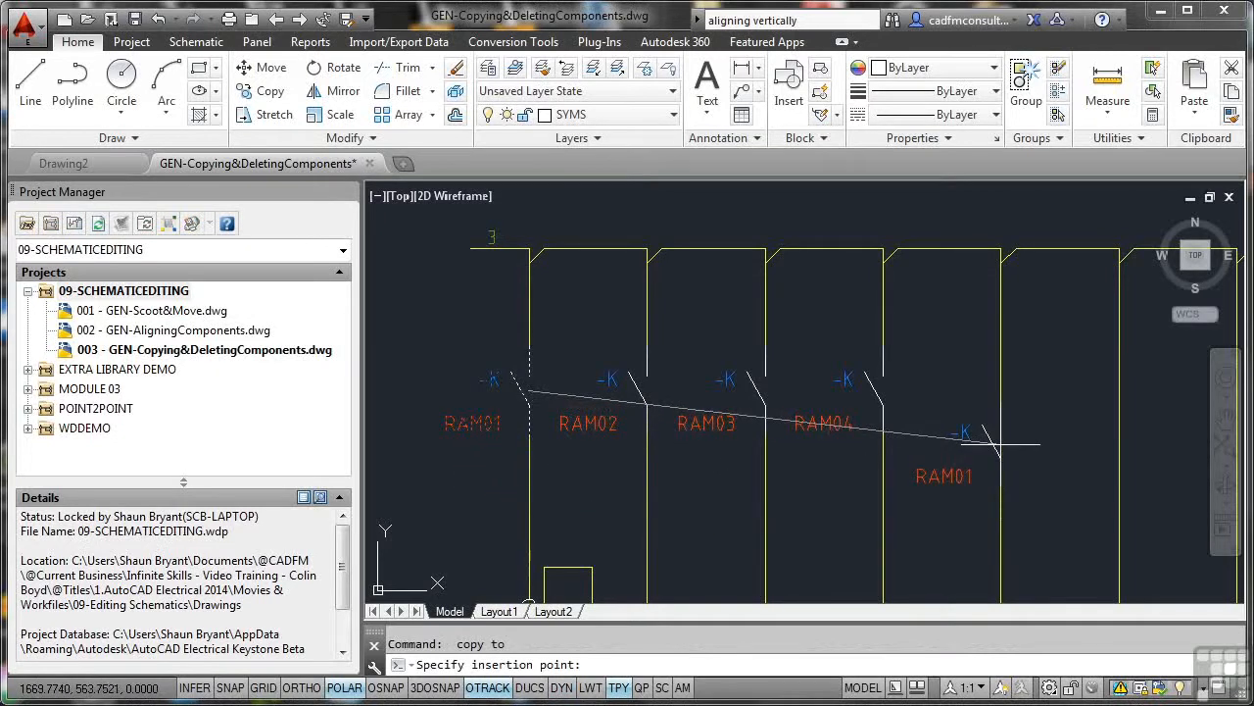
pyautogui.click(1000, 445)
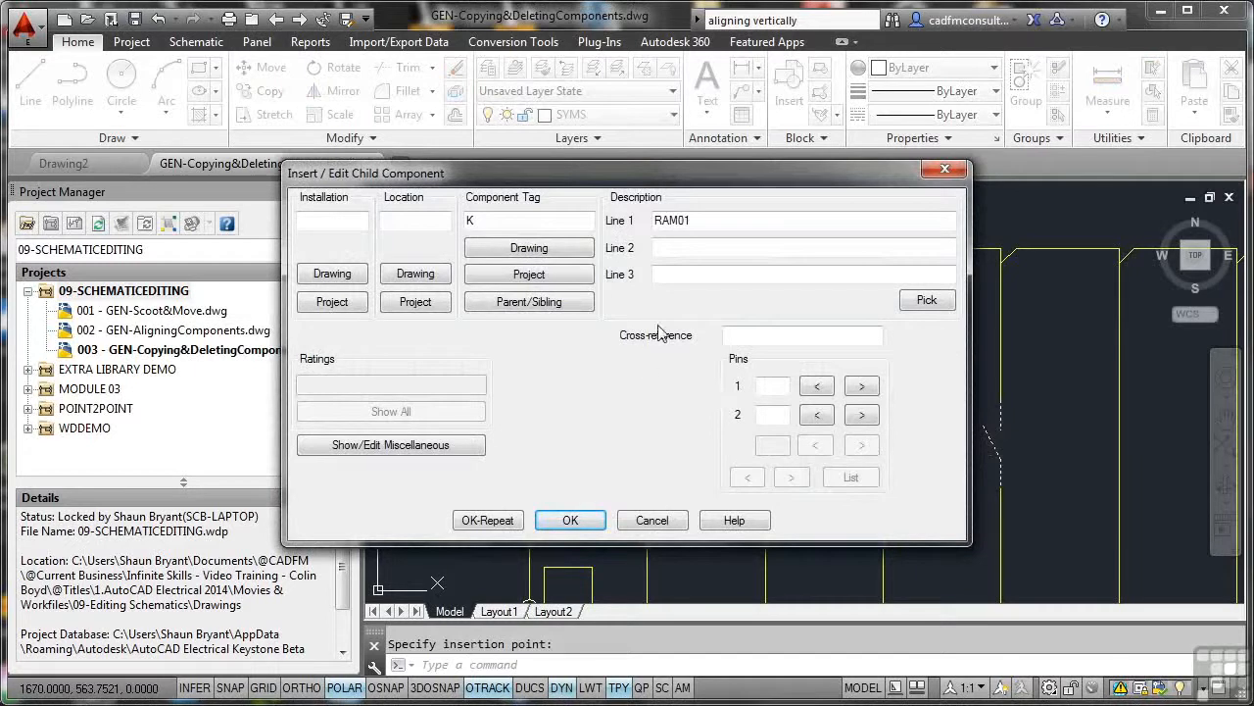
# Step: Set Description Line 1 to RAM05, OK-Repeat onto the next rung, and label it RAM06
pyautogui.click(696, 222)
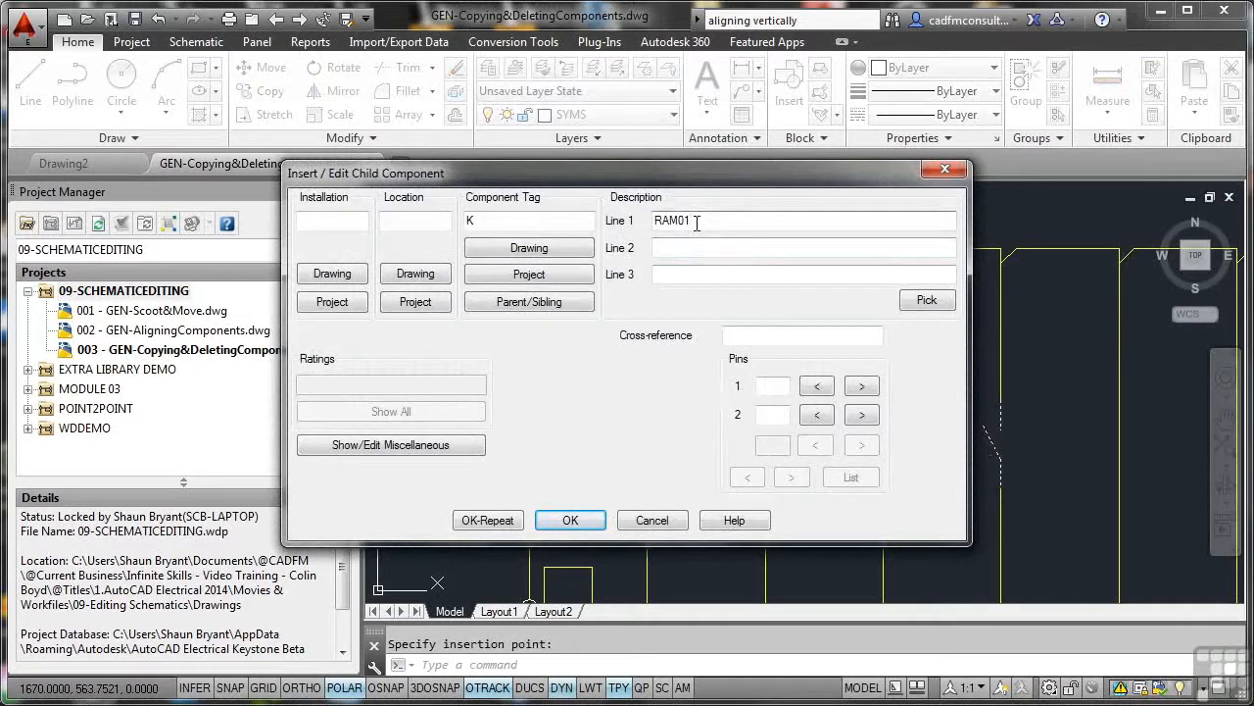
pyautogui.write('5')
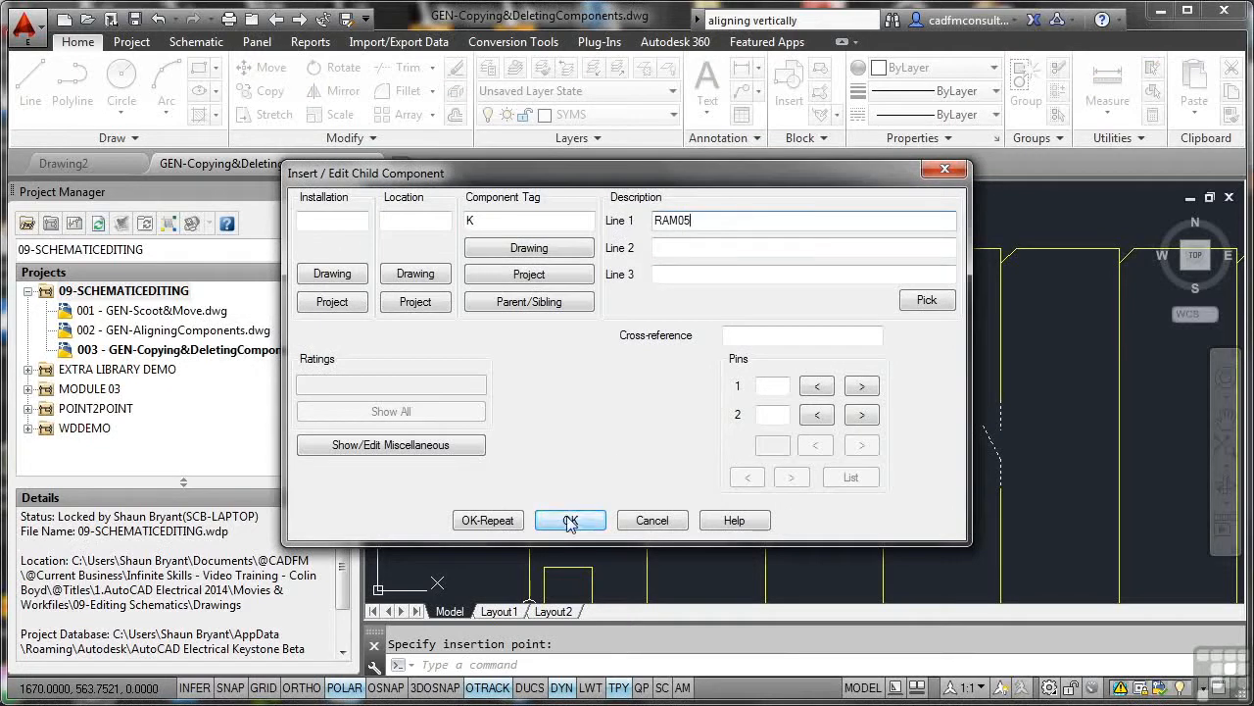
pyautogui.click(487, 520)
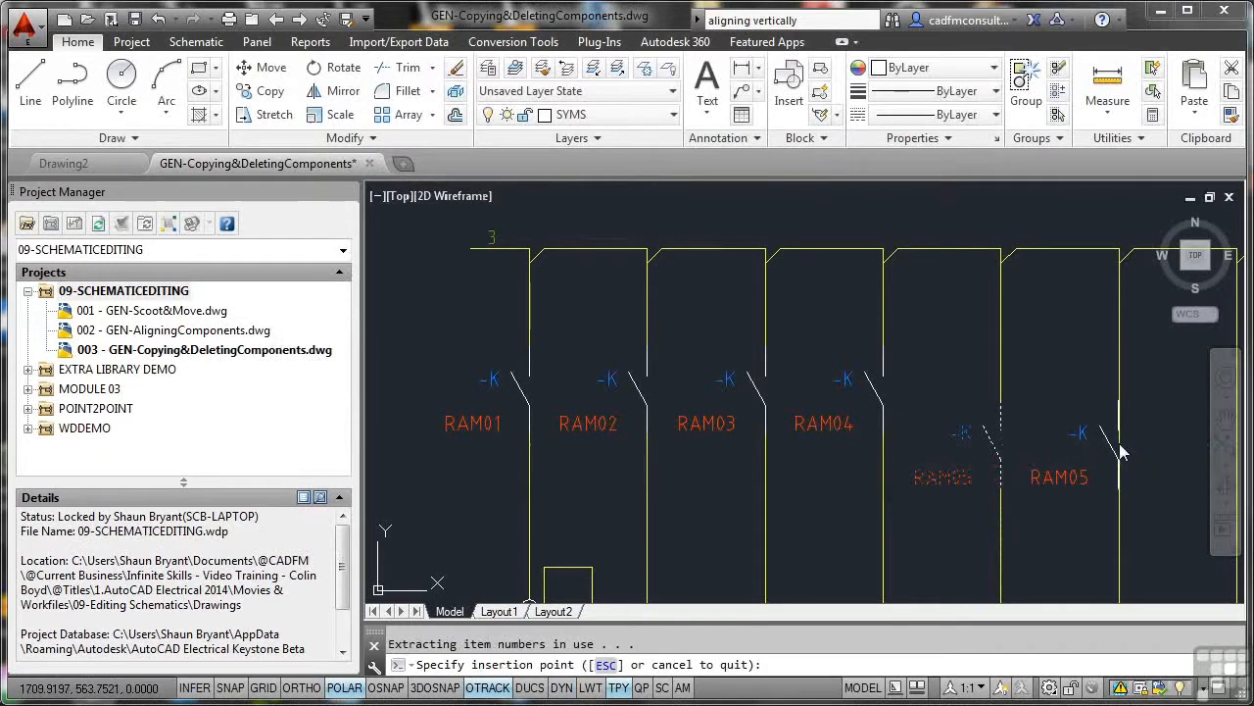
pyautogui.click(1120, 447)
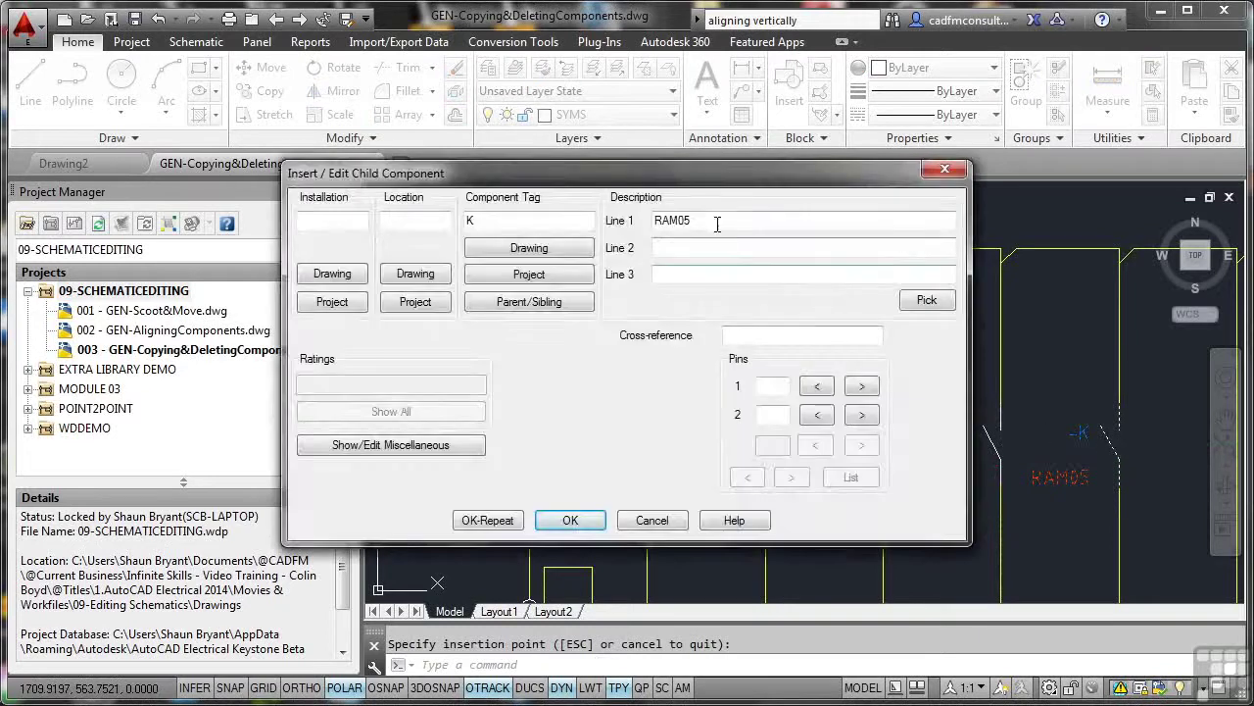
pyautogui.click(711, 221)
pyautogui.write('6')
pyautogui.press('Return')
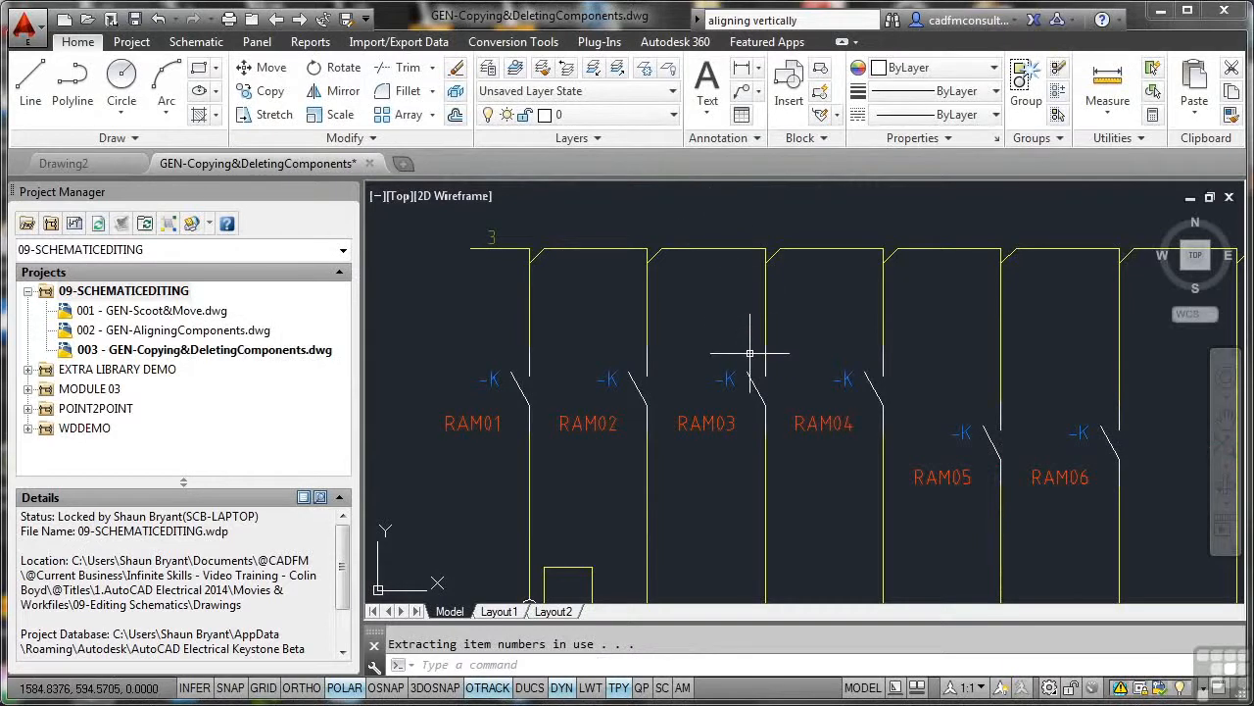
# Step: Align RAM05 and RAM06 to RAM01 using the Schematic Align tool
pyautogui.click(196, 41)
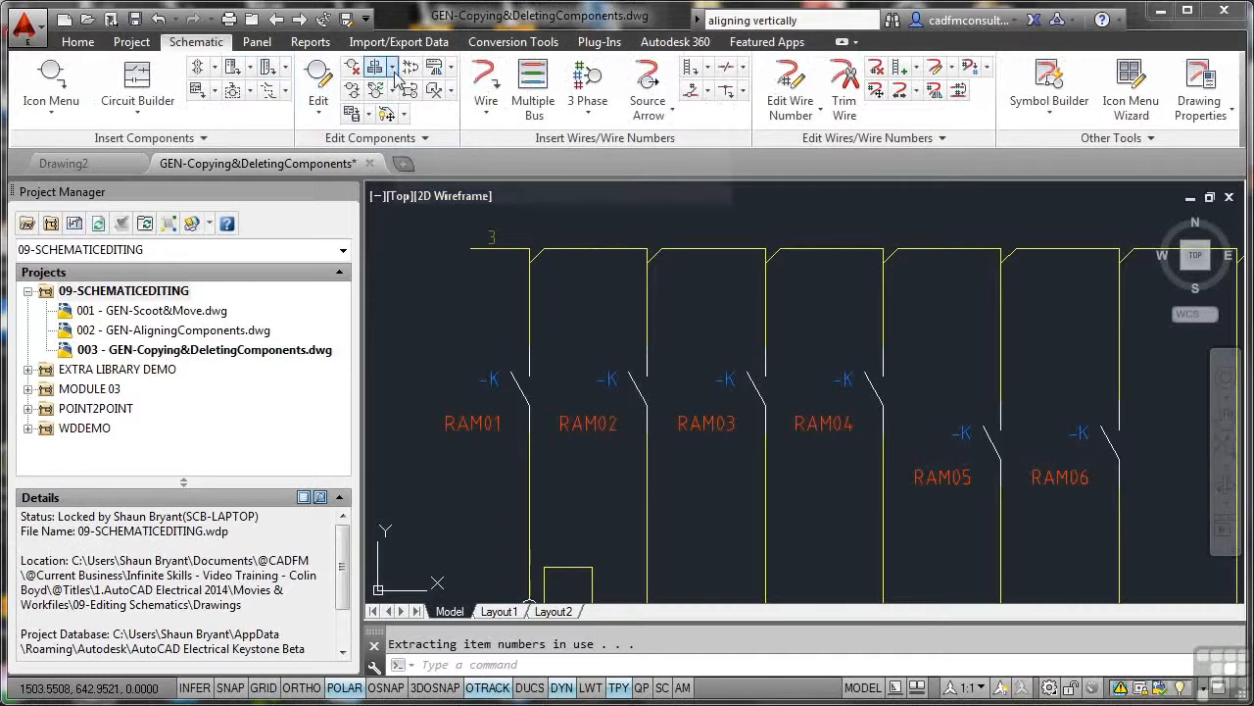
pyautogui.click(393, 66)
pyautogui.click(415, 137)
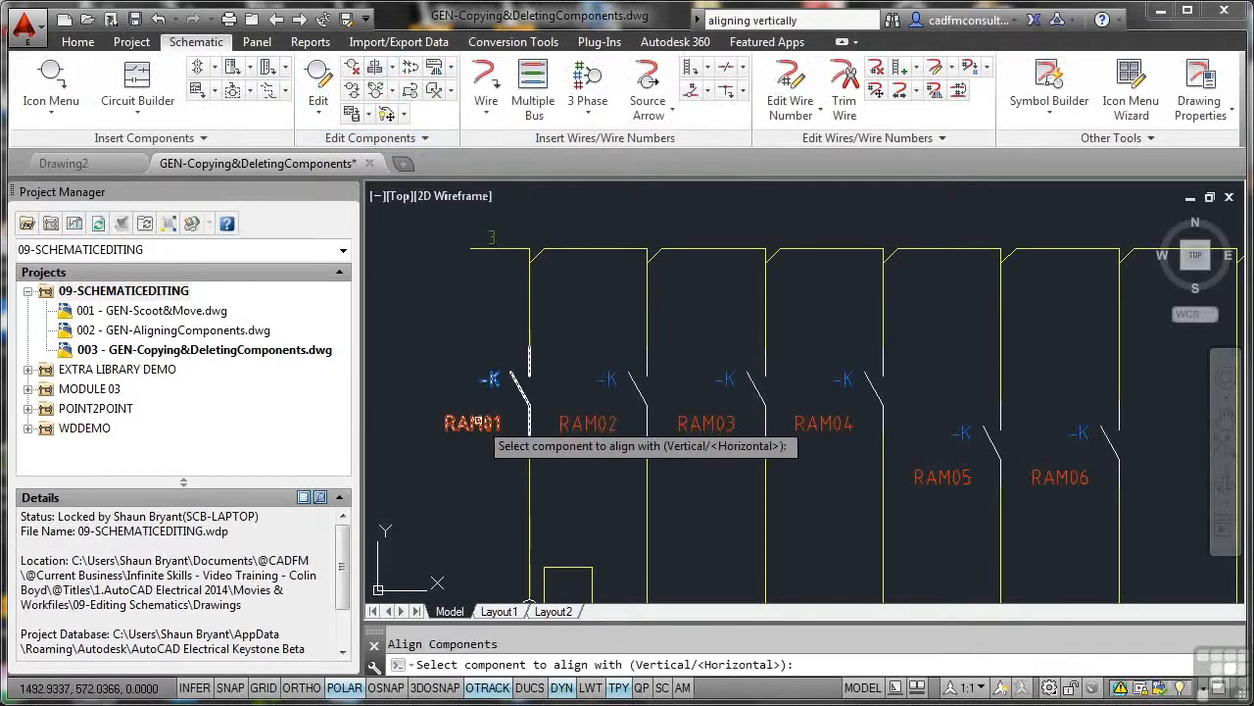
pyautogui.click(488, 430)
pyautogui.click(950, 474)
pyautogui.click(1060, 477)
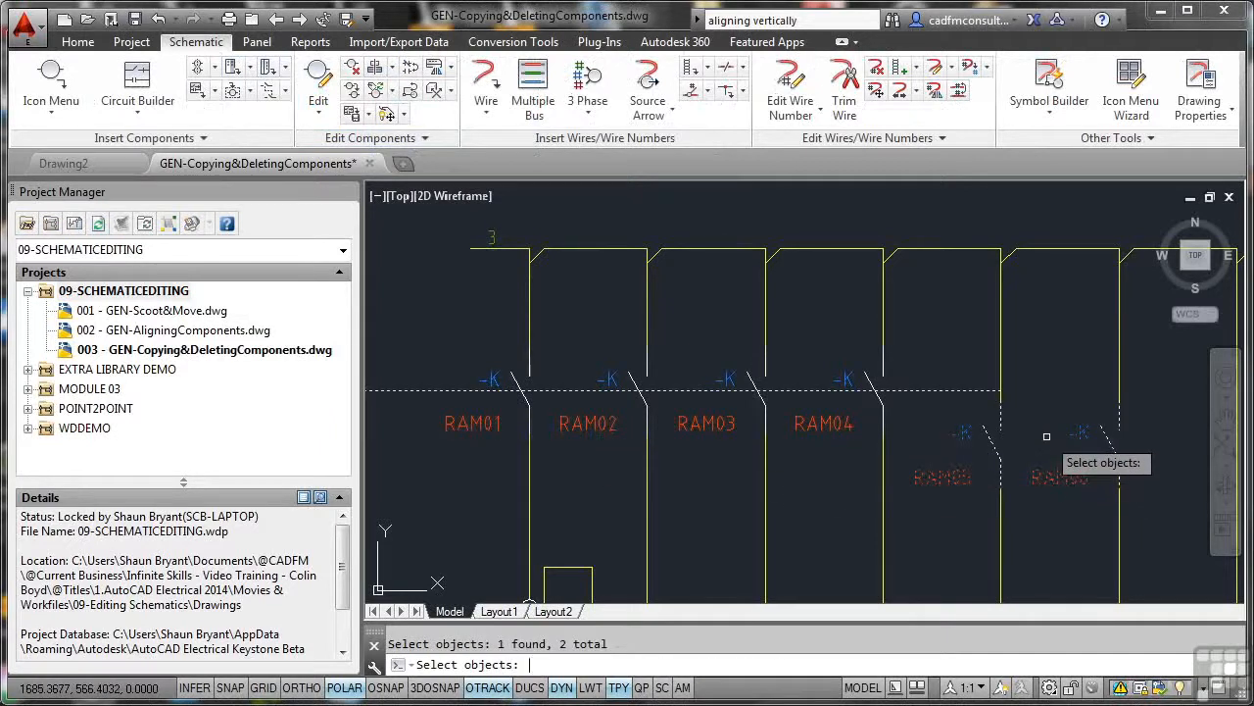
pyautogui.press('Return')
pyautogui.press('Return')
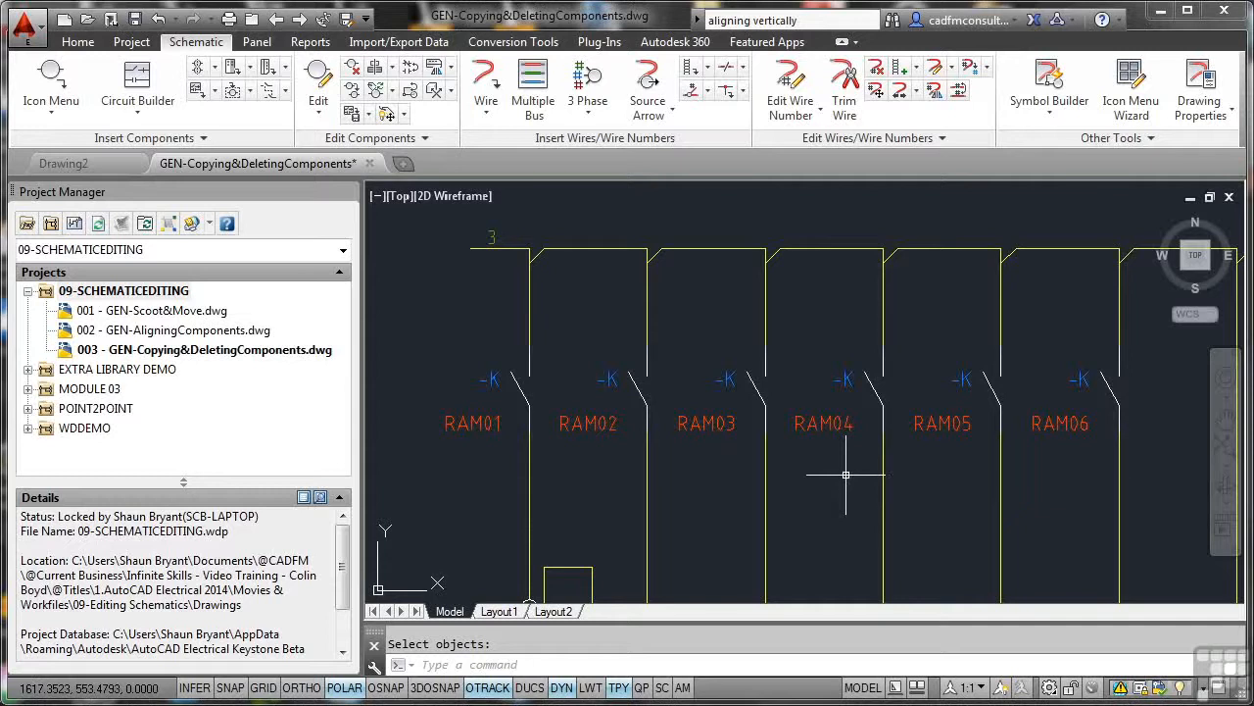
pyautogui.scroll(-2, 823, 471)
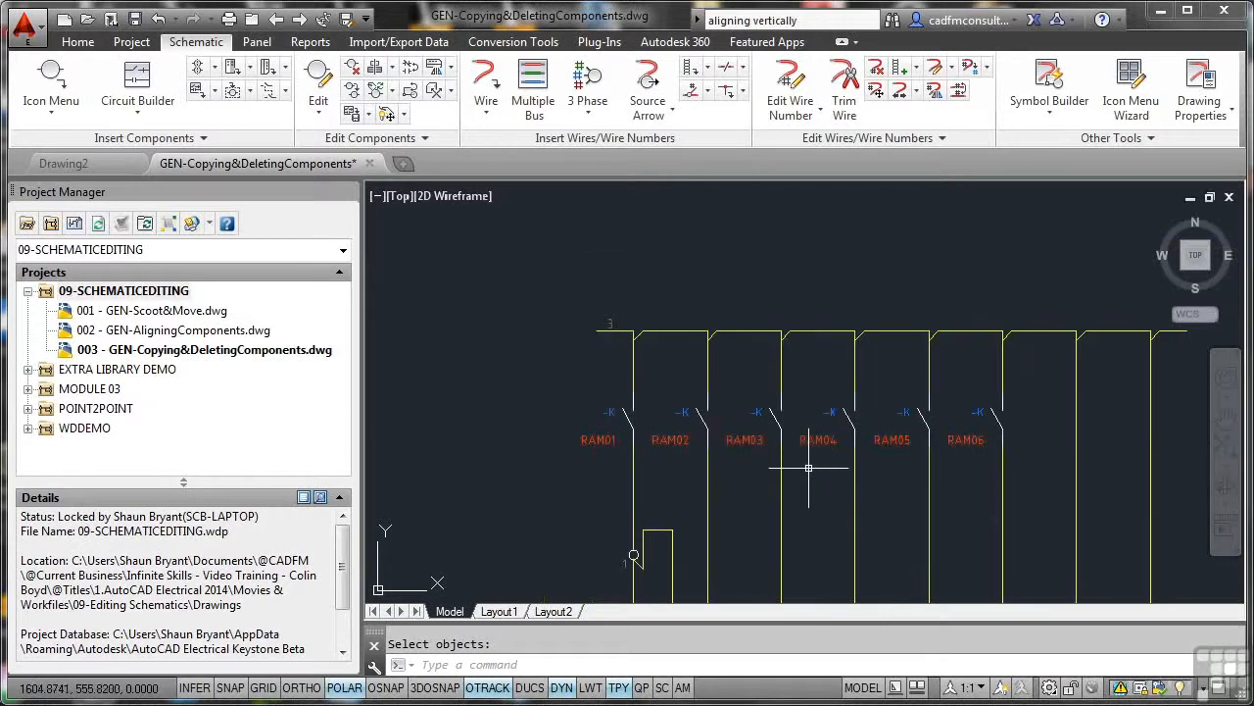
pyautogui.moveTo(808, 469); pyautogui.dragTo(750, 333, button='middle')
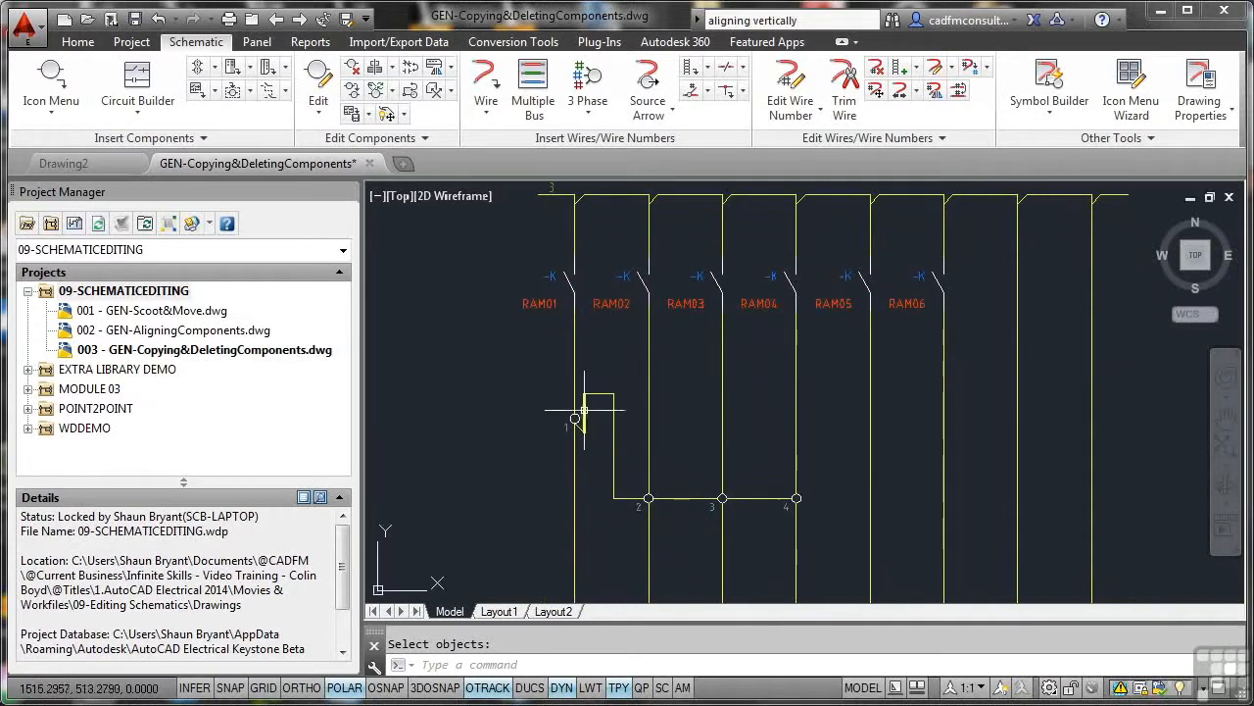
pyautogui.scroll(4, 578, 419)
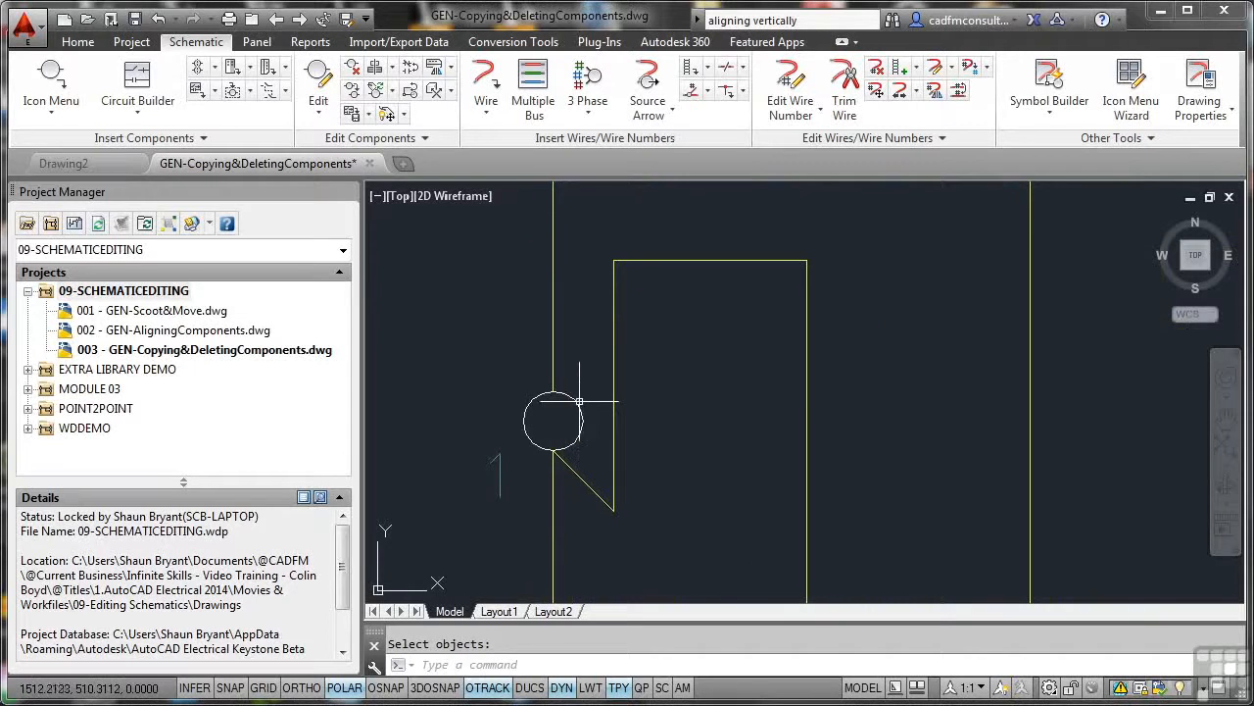
pyautogui.click(580, 399)
pyautogui.press('Delete')
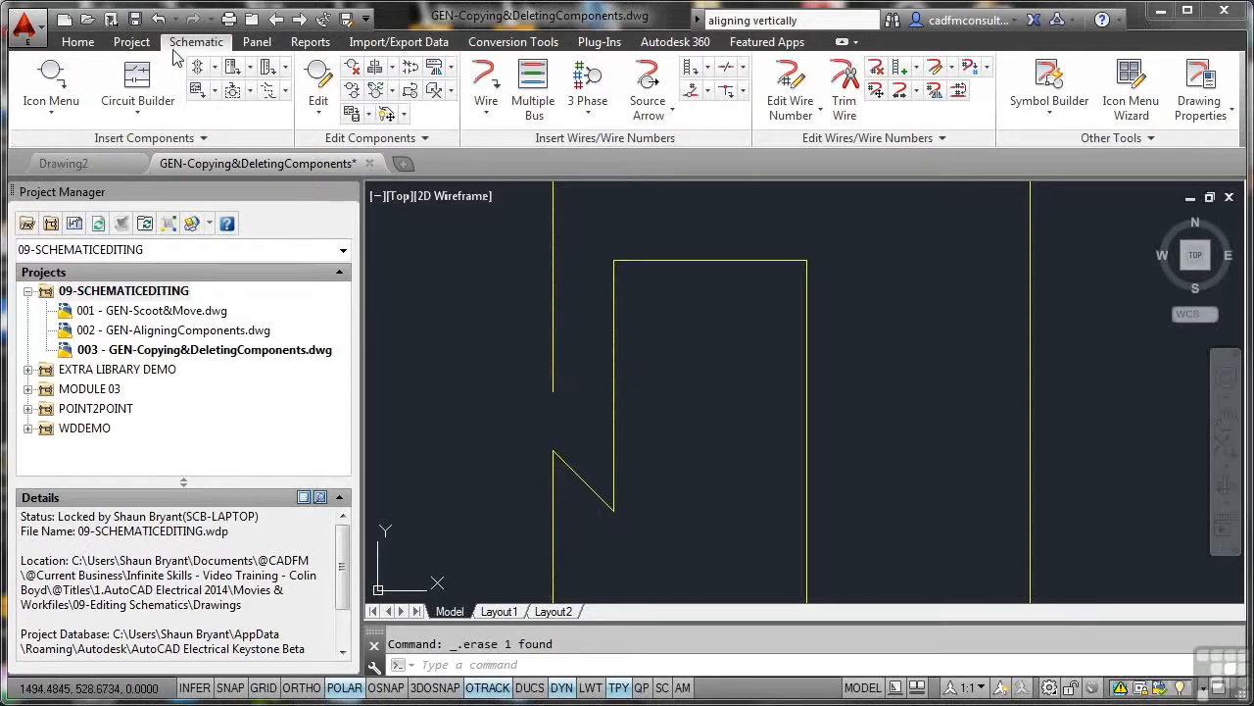
pyautogui.click(159, 20)
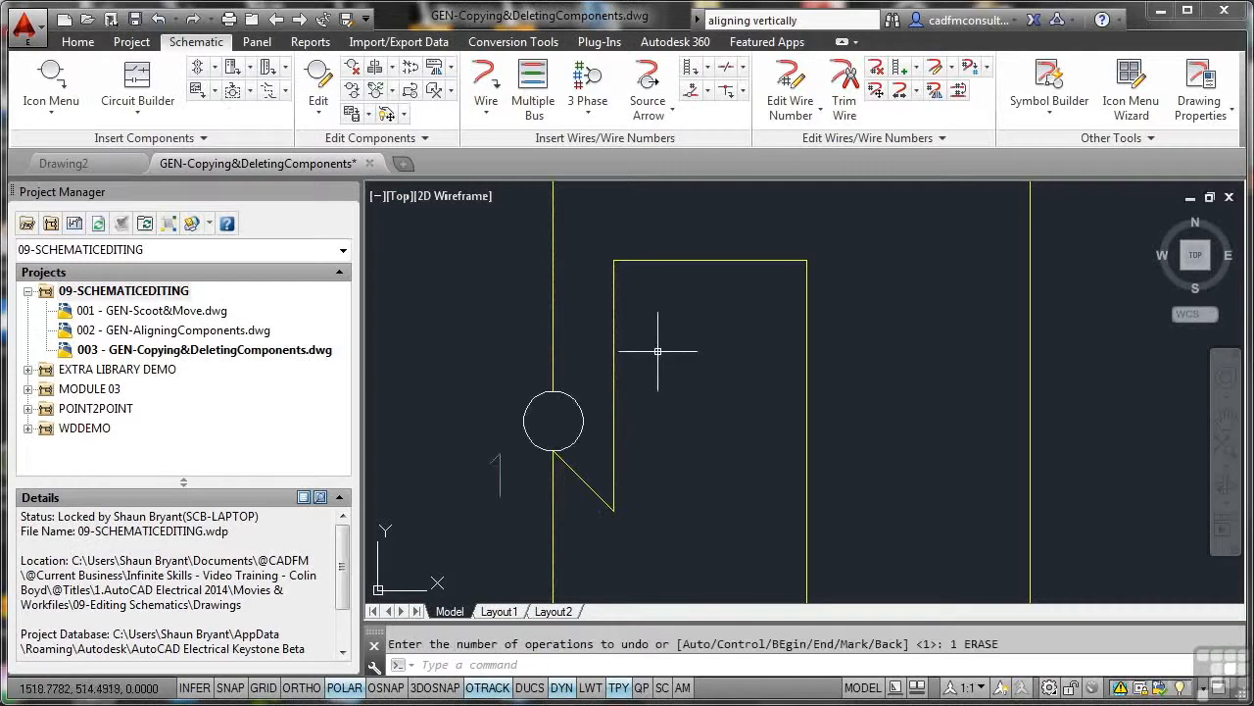
# Step: Delete terminal circles 1 and 2 with Delete Component
pyautogui.click(558, 412)
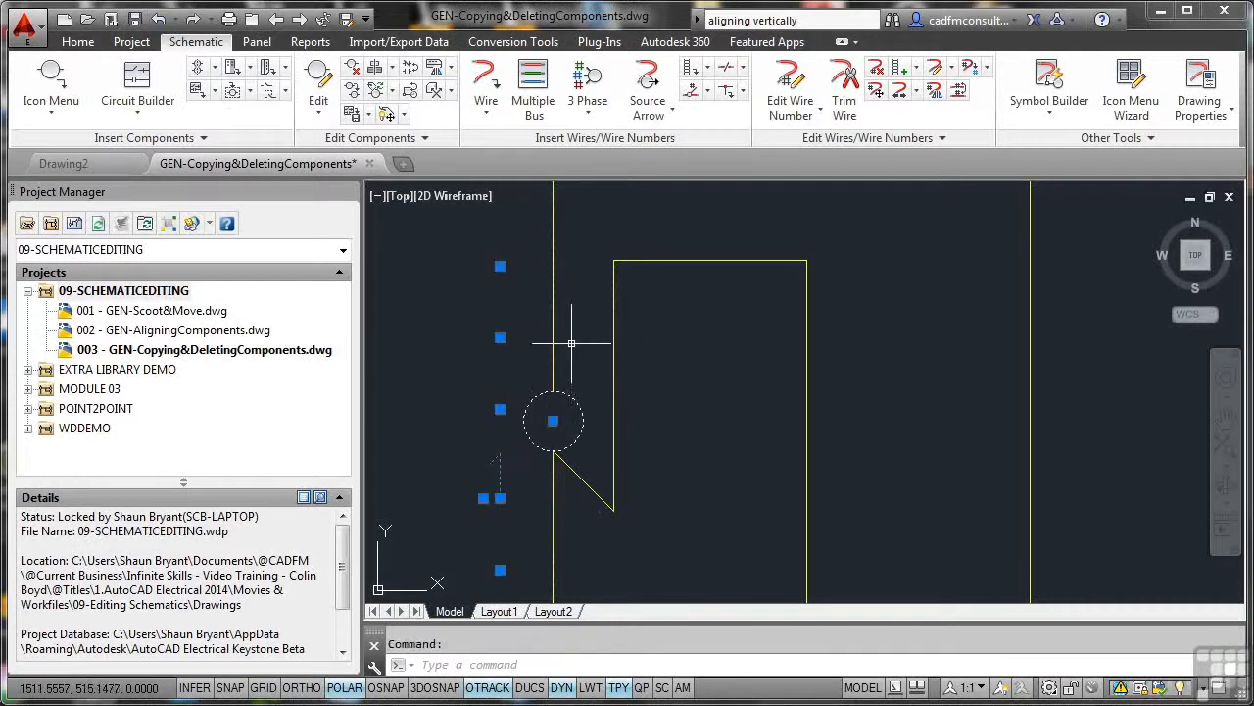
pyautogui.rightClick(571, 343)
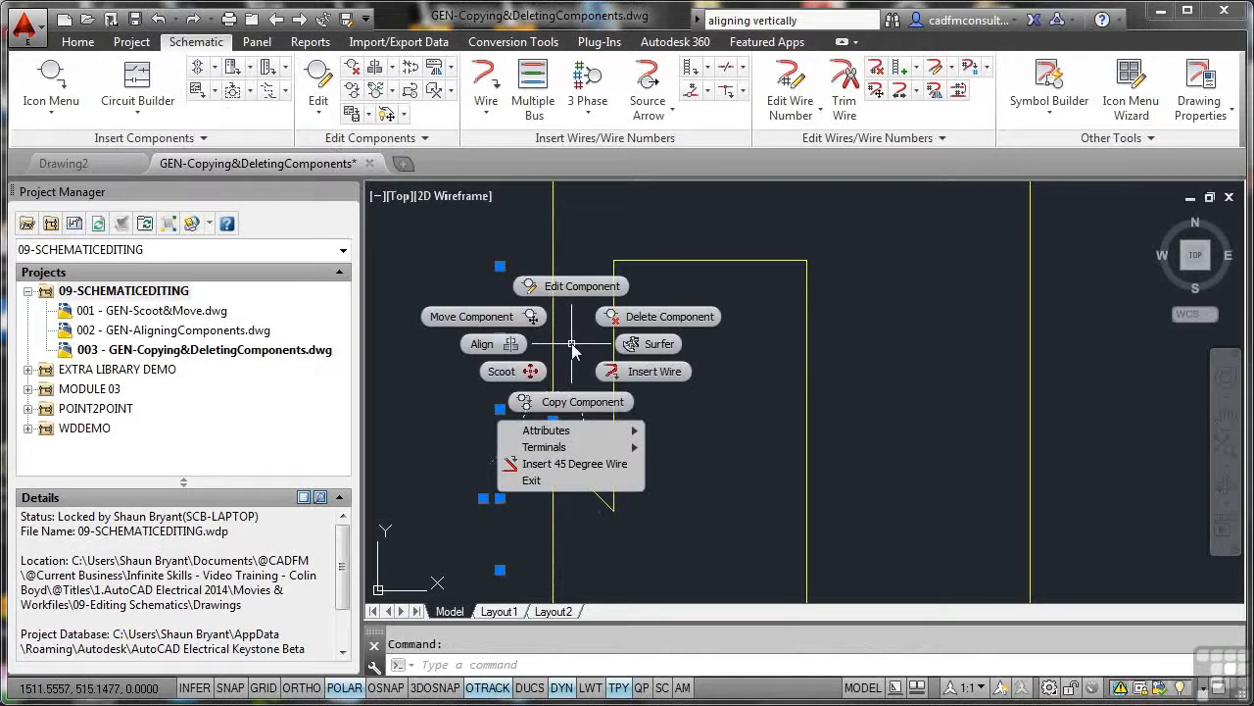
pyautogui.click(655, 318)
pyautogui.scroll(5, 654, 323)
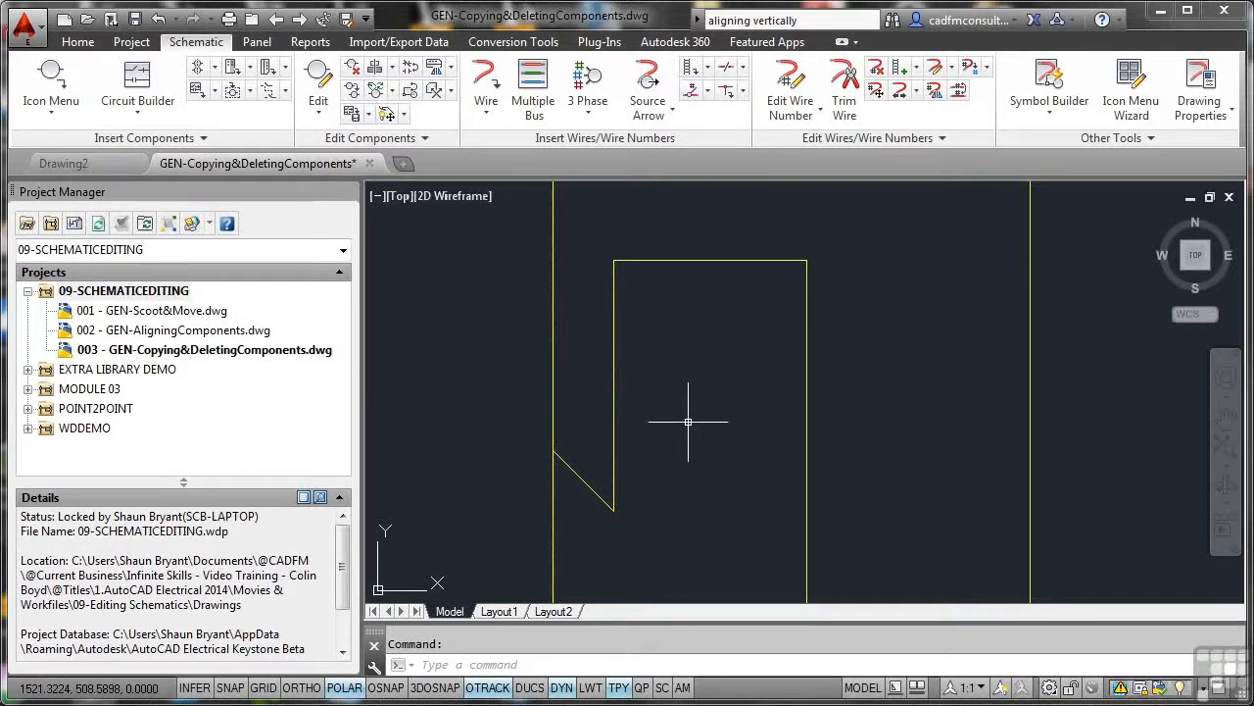
pyautogui.scroll(-3, 688, 422)
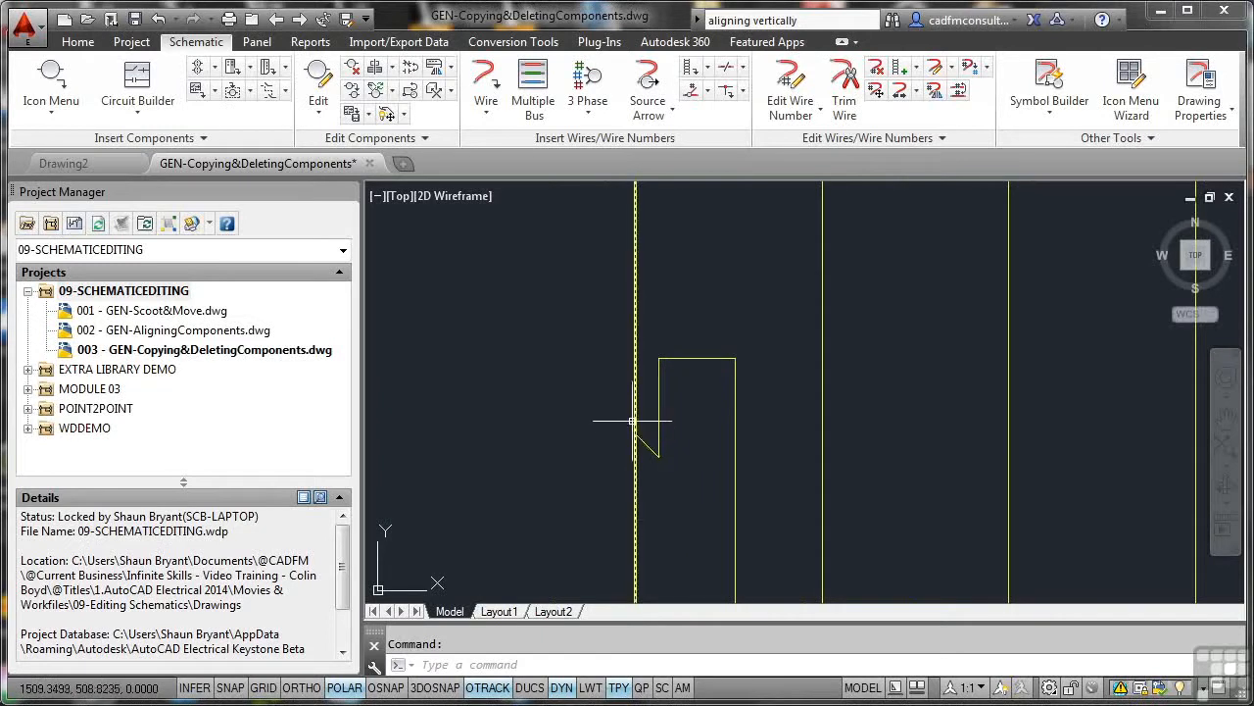
pyautogui.scroll(-3, 678, 436)
pyautogui.scroll(3, 723, 449)
pyautogui.scroll(5, 723, 449)
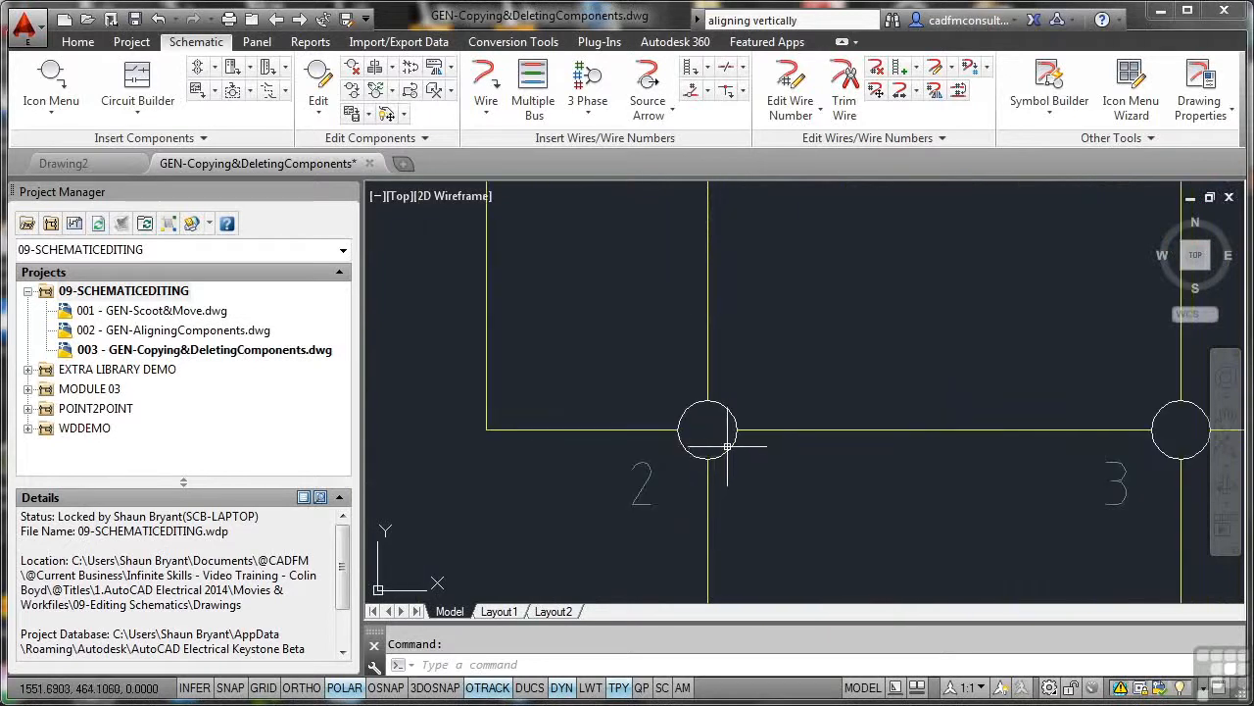
pyautogui.click(708, 428)
pyautogui.rightClick(763, 311)
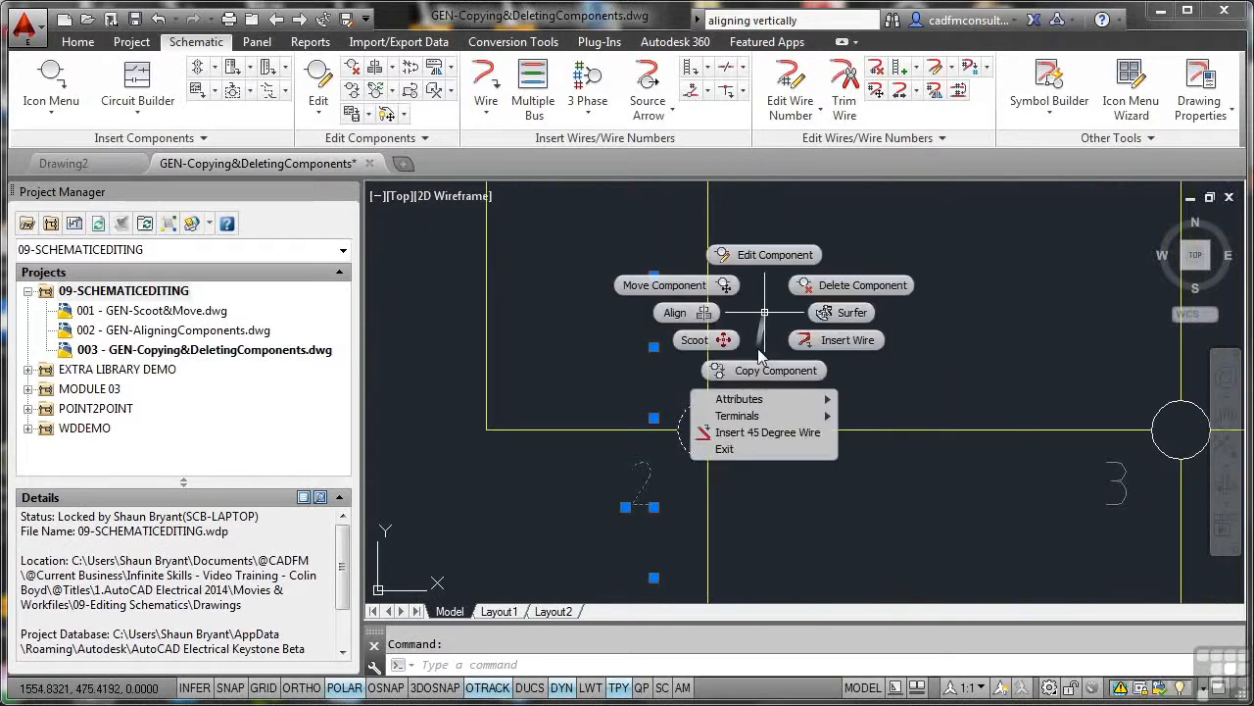
pyautogui.click(863, 285)
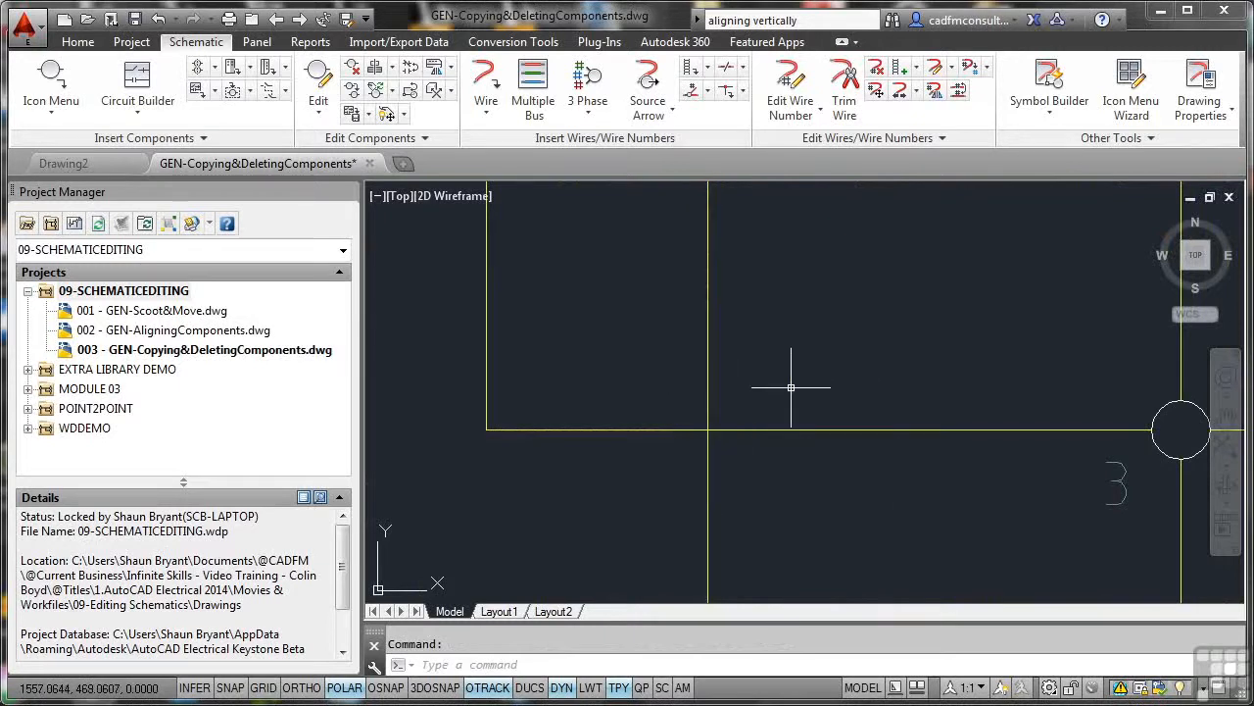
pyautogui.scroll(-2, 791, 387)
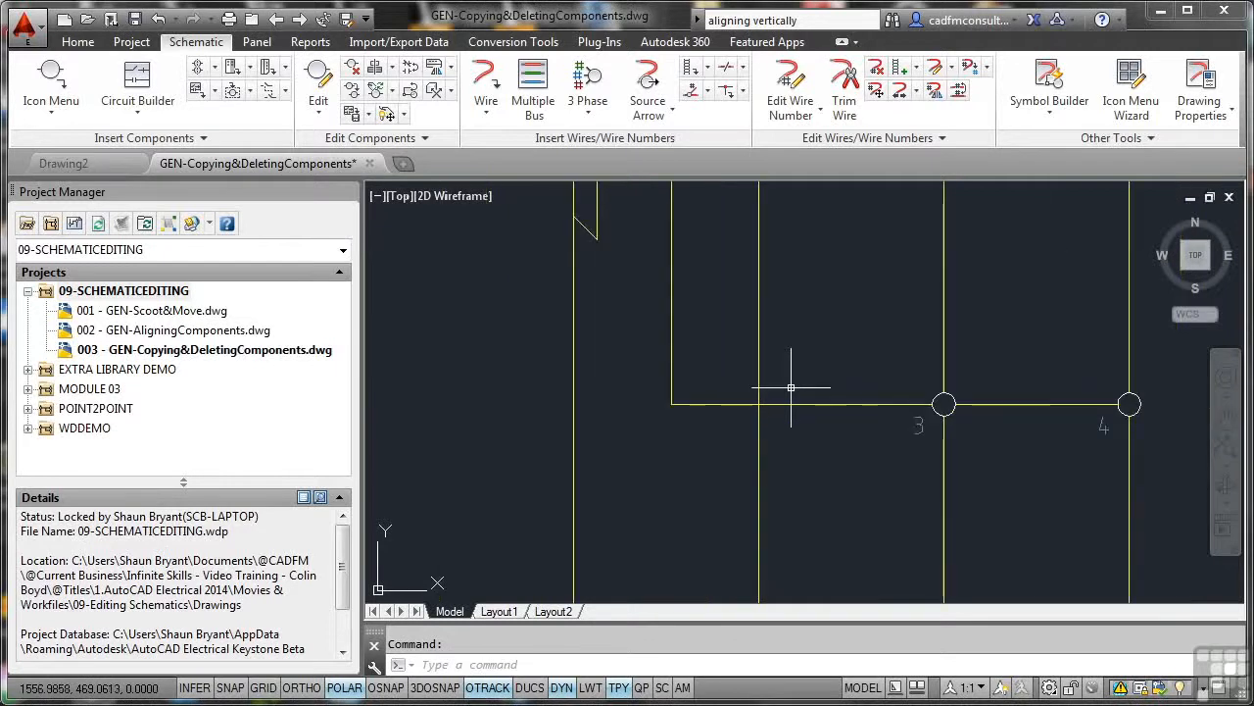
# Step: Delete terminal circles 3 and 4 with Delete Component
pyautogui.click(944, 403)
pyautogui.rightClick(852, 308)
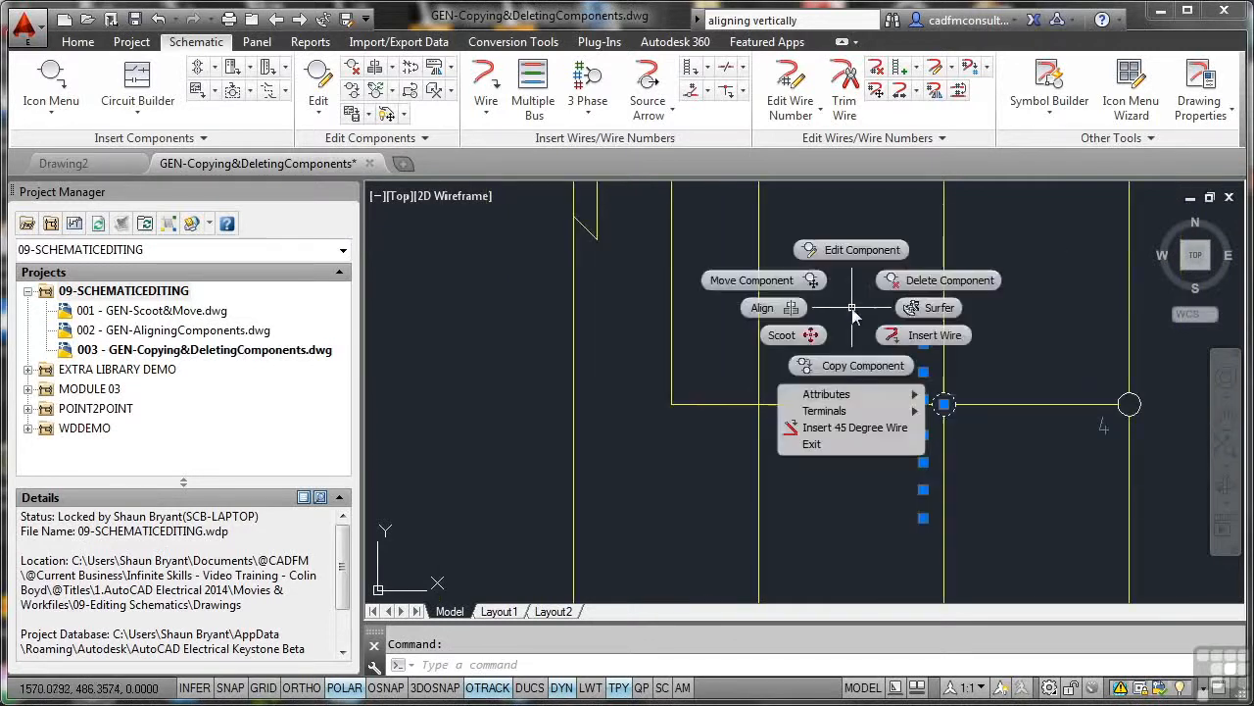
pyautogui.click(939, 281)
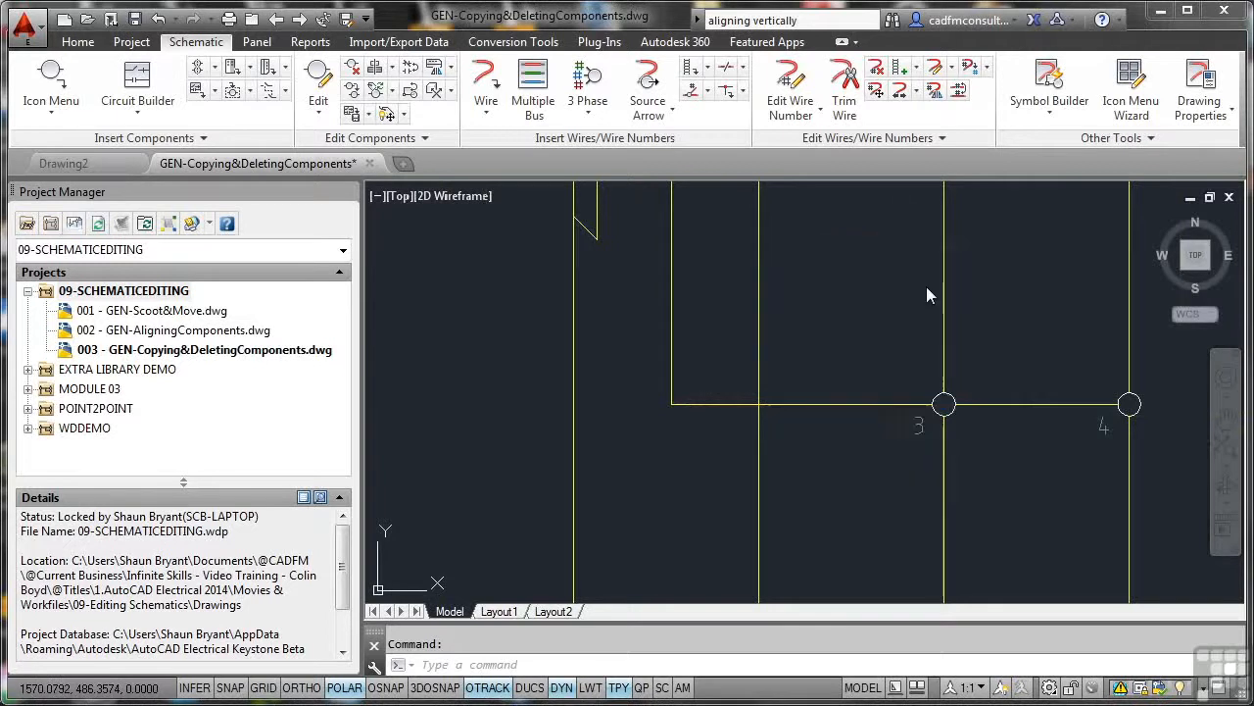
pyautogui.middleClick(927, 286)
pyautogui.middleClick(927, 286)
pyautogui.scroll(4, 970, 302)
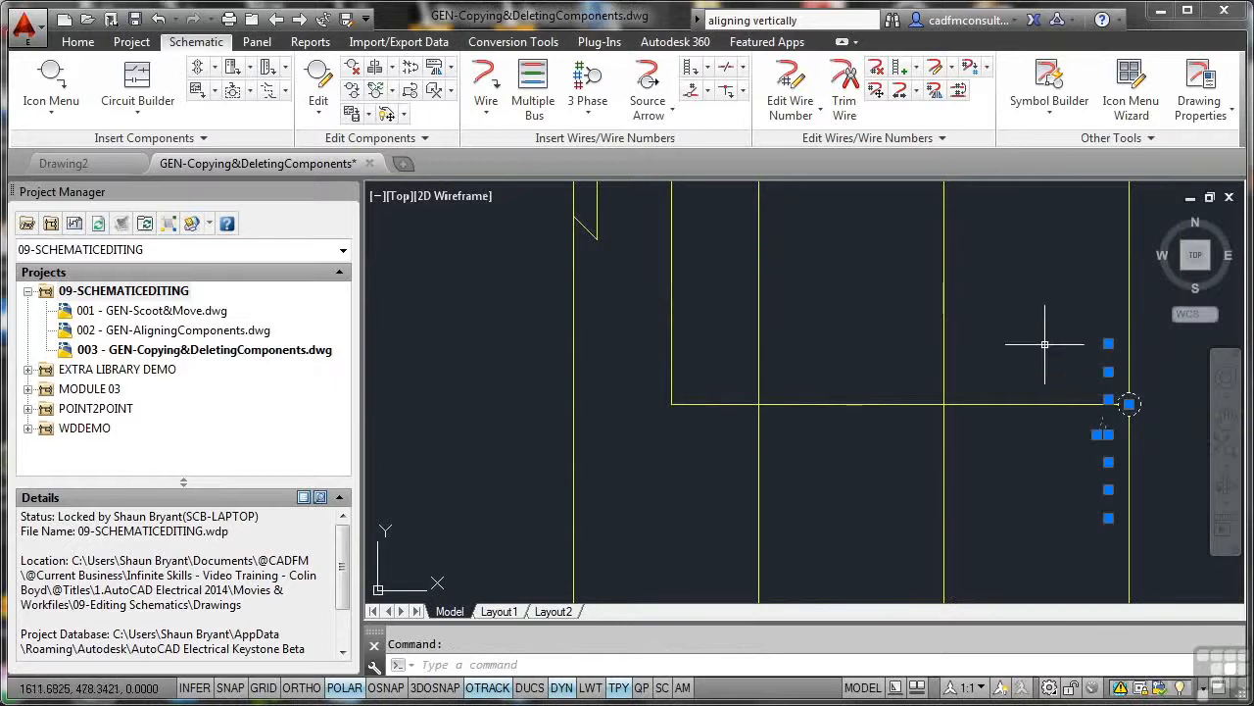
pyautogui.rightClick(1024, 332)
pyautogui.click(1097, 301)
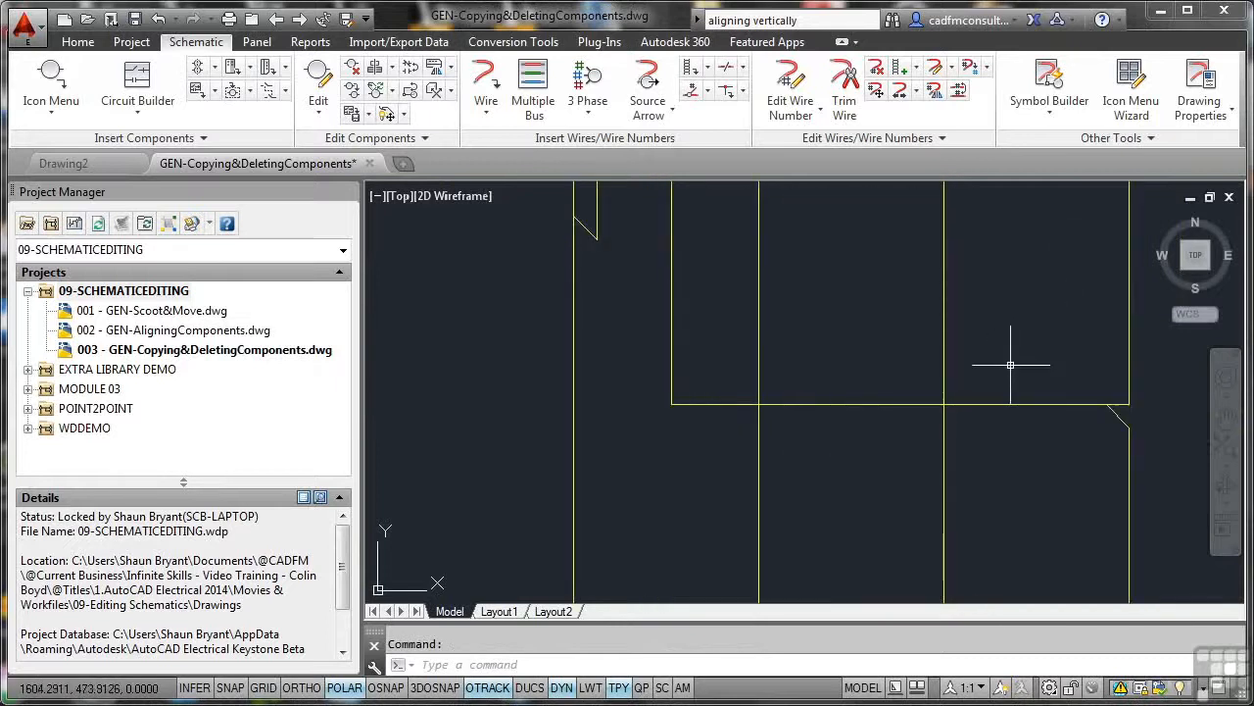
pyautogui.scroll(-2, 902, 358)
# Step: Trim away the extra horizontal wire stretch and the short vertical wire stub
pyautogui.moveTo(907, 325); pyautogui.dragTo(898, 387, button='middle')
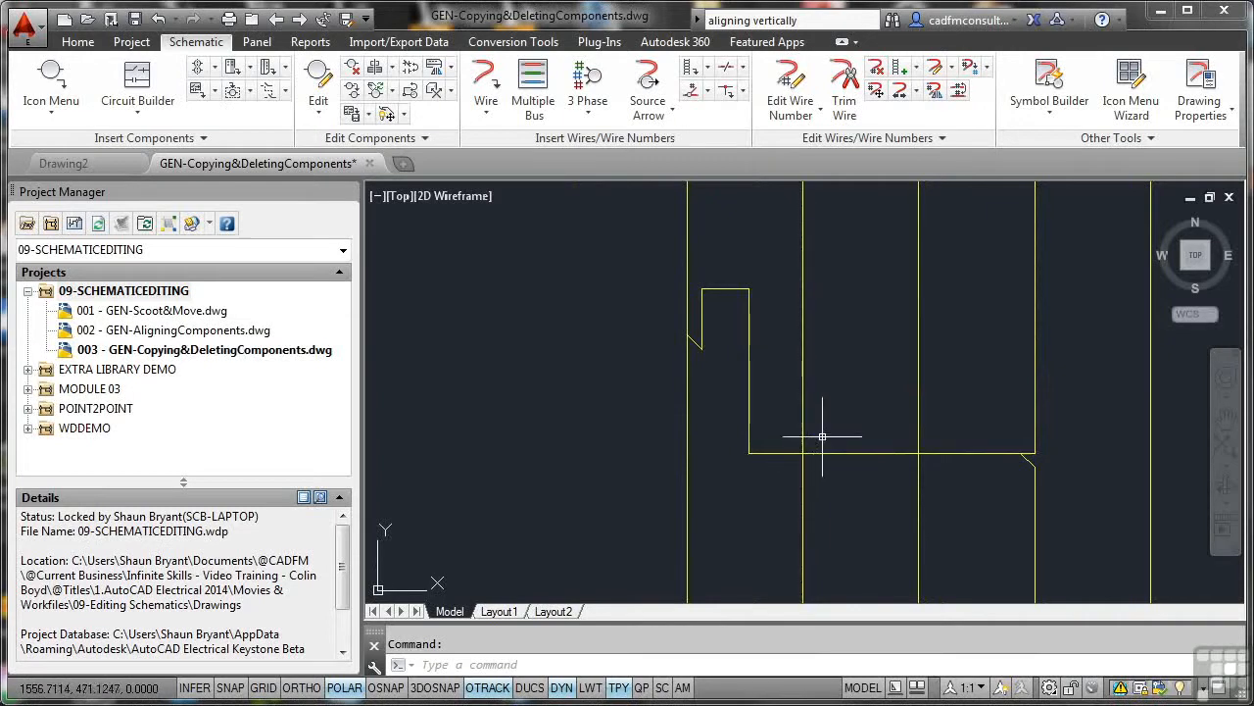
pyautogui.scroll(-1, 830, 396)
pyautogui.moveTo(830, 397); pyautogui.dragTo(677, 428, button='middle')
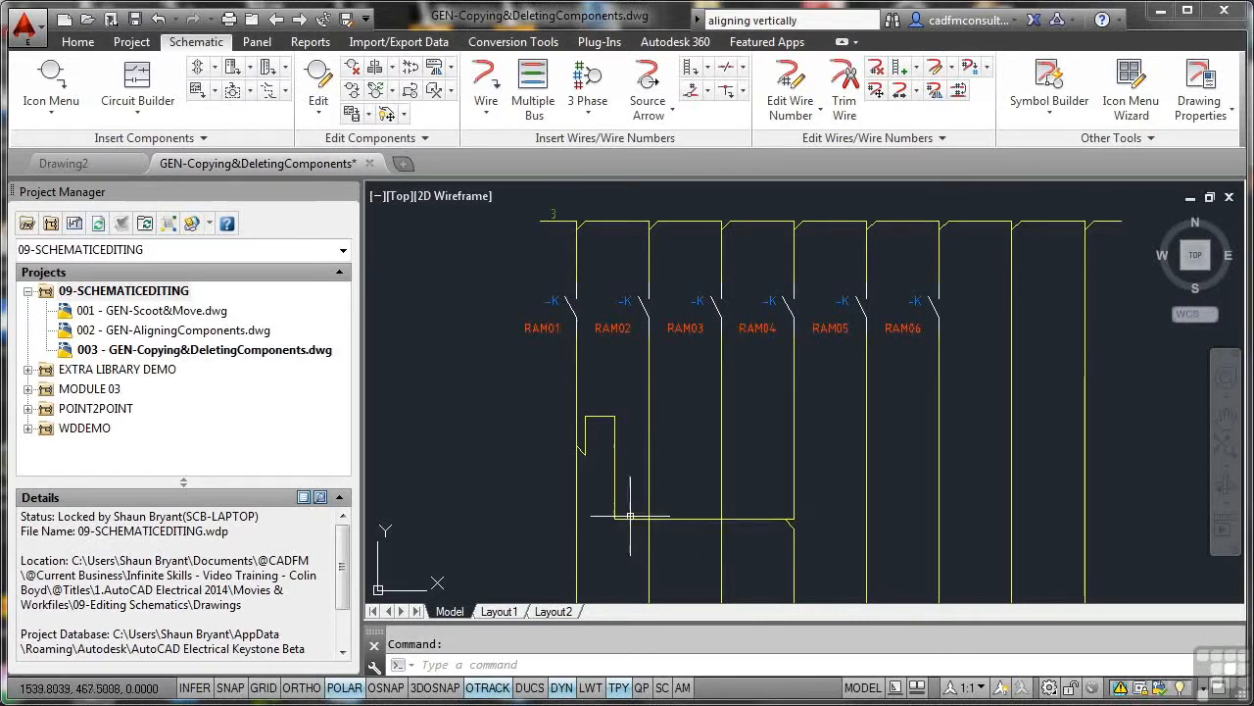
pyautogui.click(792, 518)
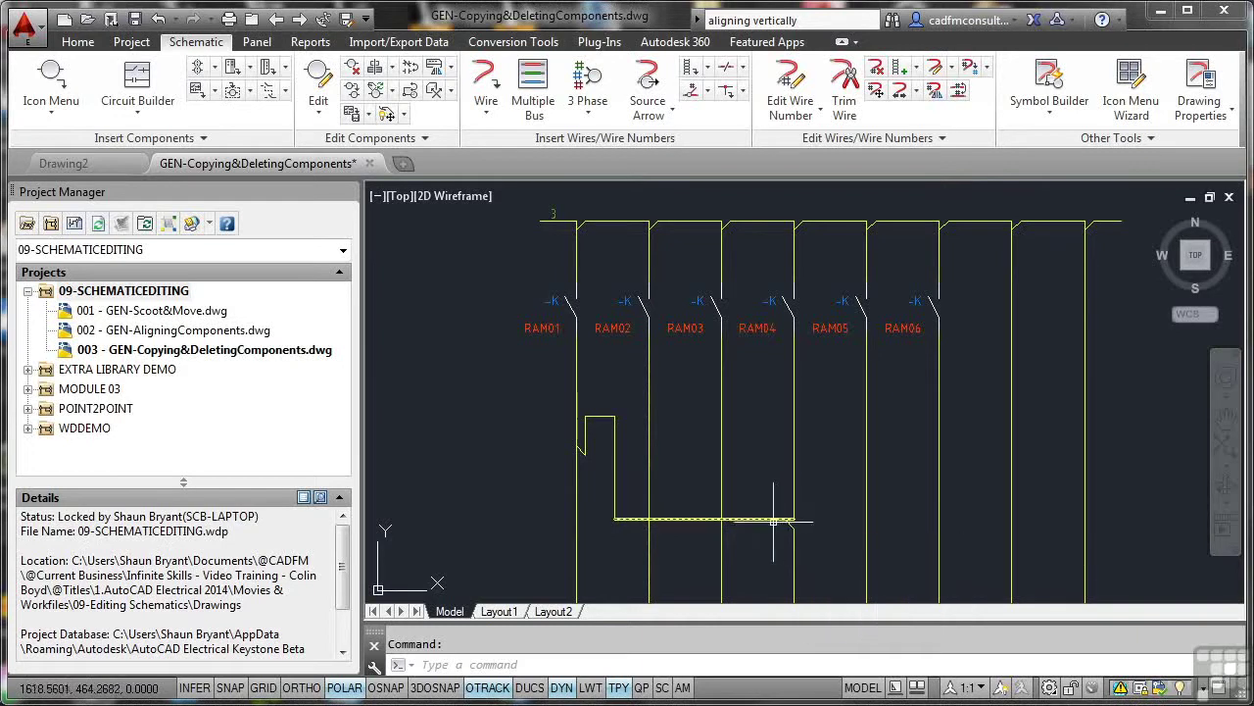
pyautogui.click(578, 448)
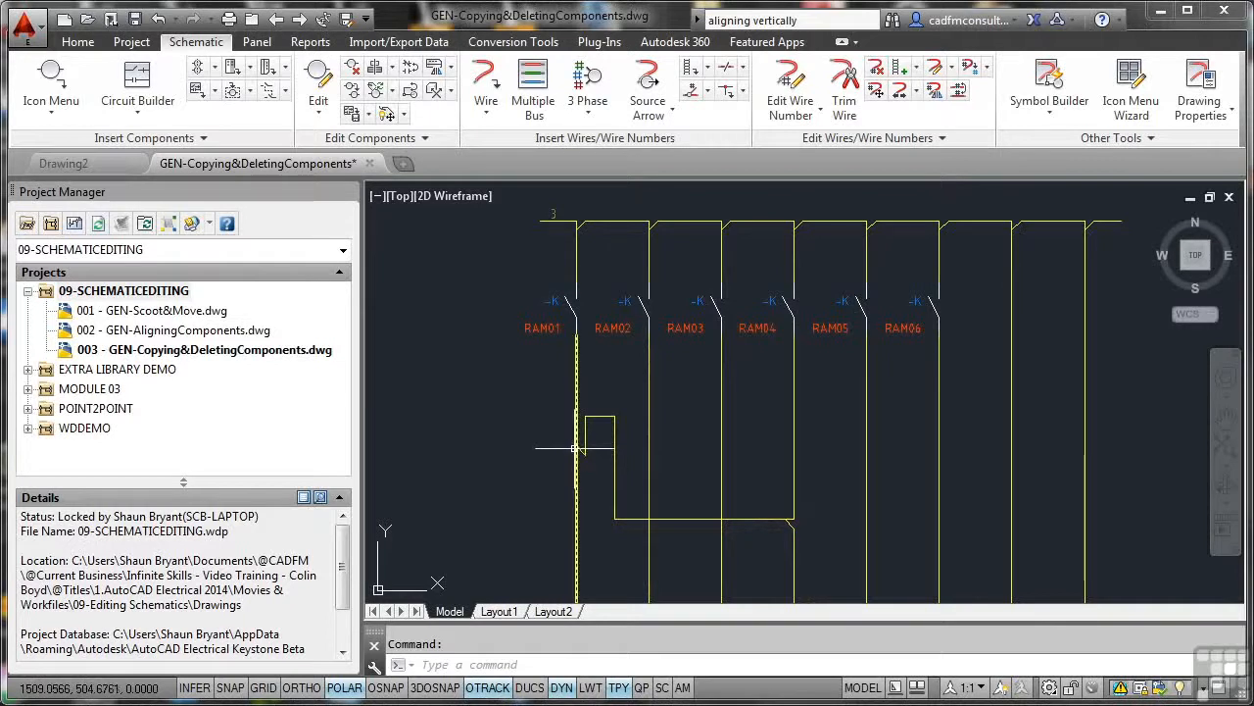
pyautogui.click(579, 443)
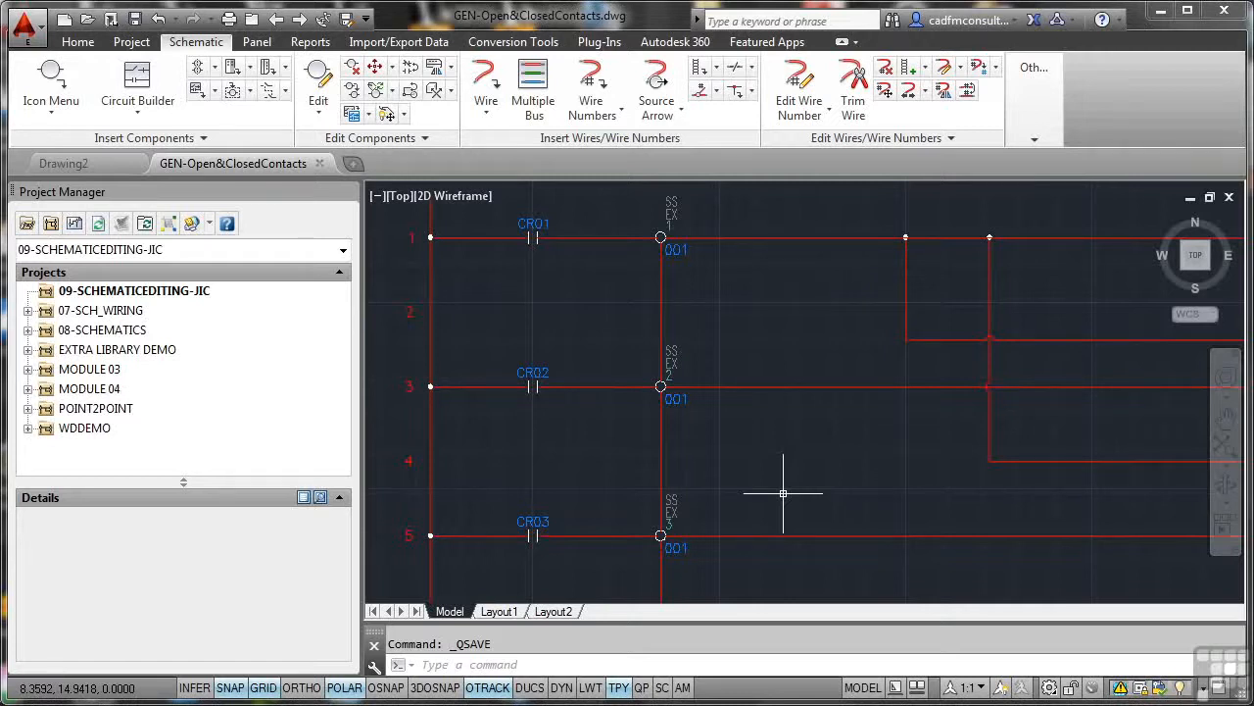
# Step: Add the active drawing to 09-SCHEMATICEDITING-JIC, applying project defaults
pyautogui.click(108, 292)
pyautogui.rightClick(108, 291)
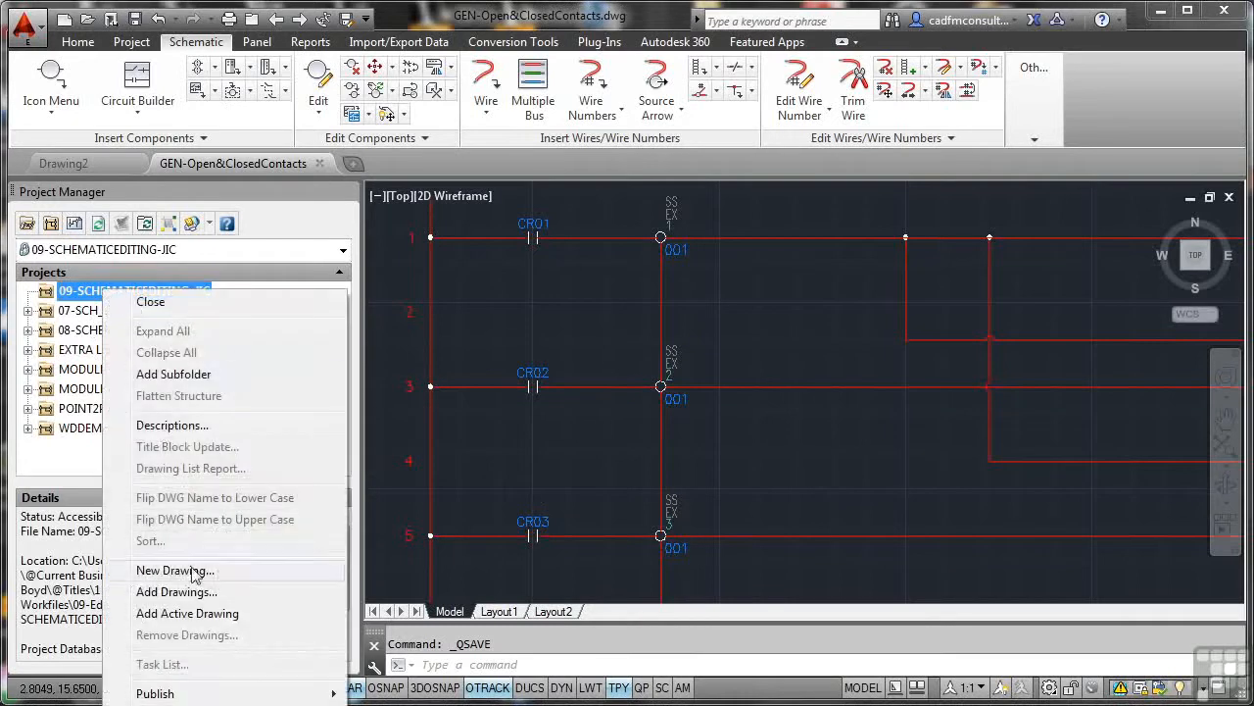
pyautogui.click(188, 613)
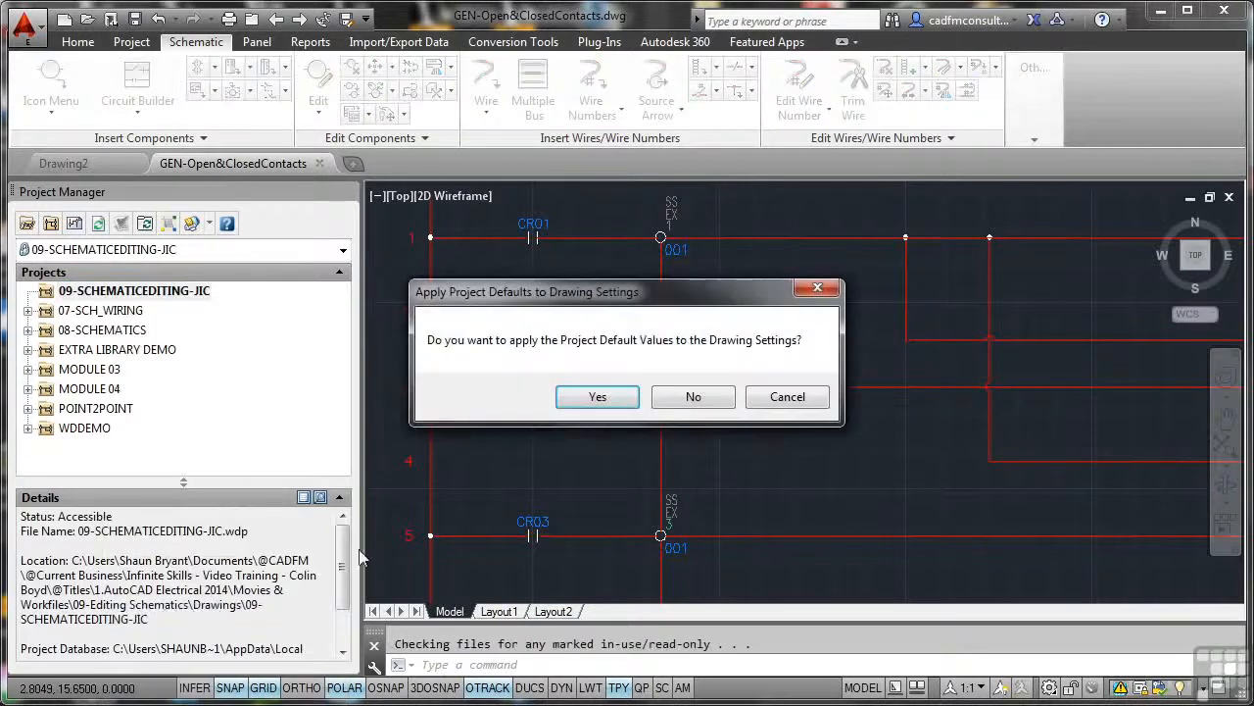
pyautogui.click(597, 396)
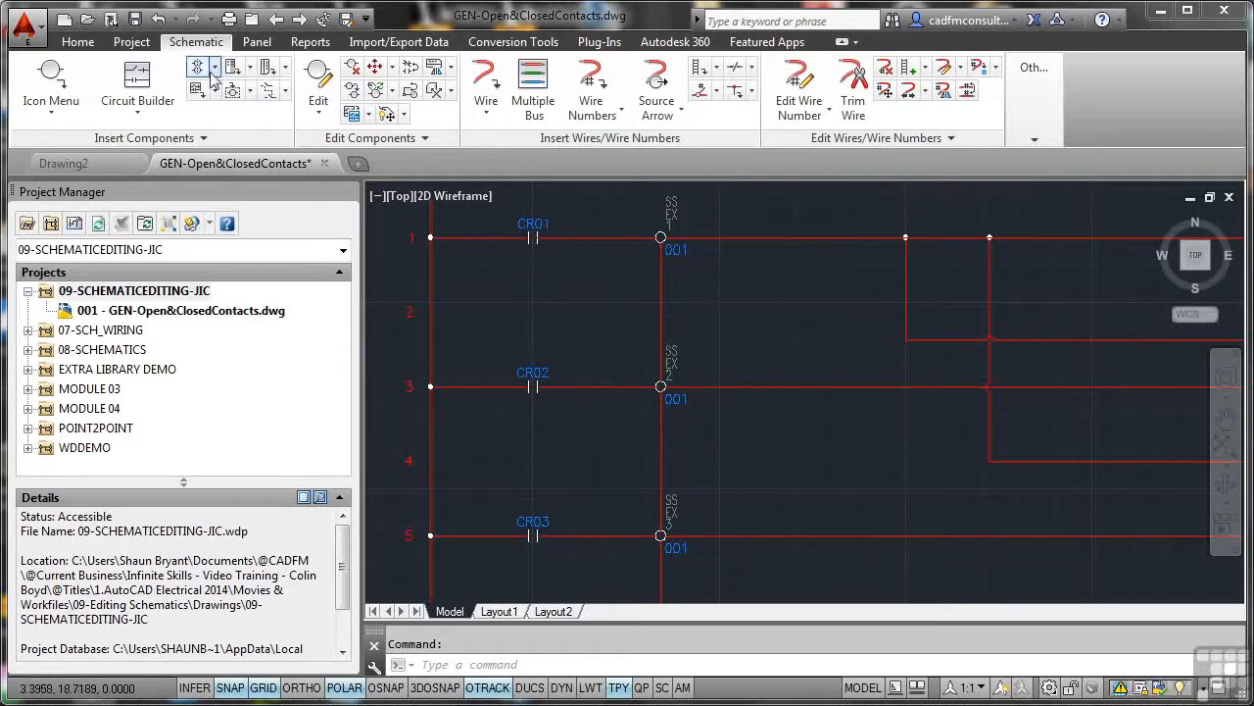
# Step: Insert a Relay NC Contact from the Icon Menu on rung 1, tagged CR04
pyautogui.click(40, 84)
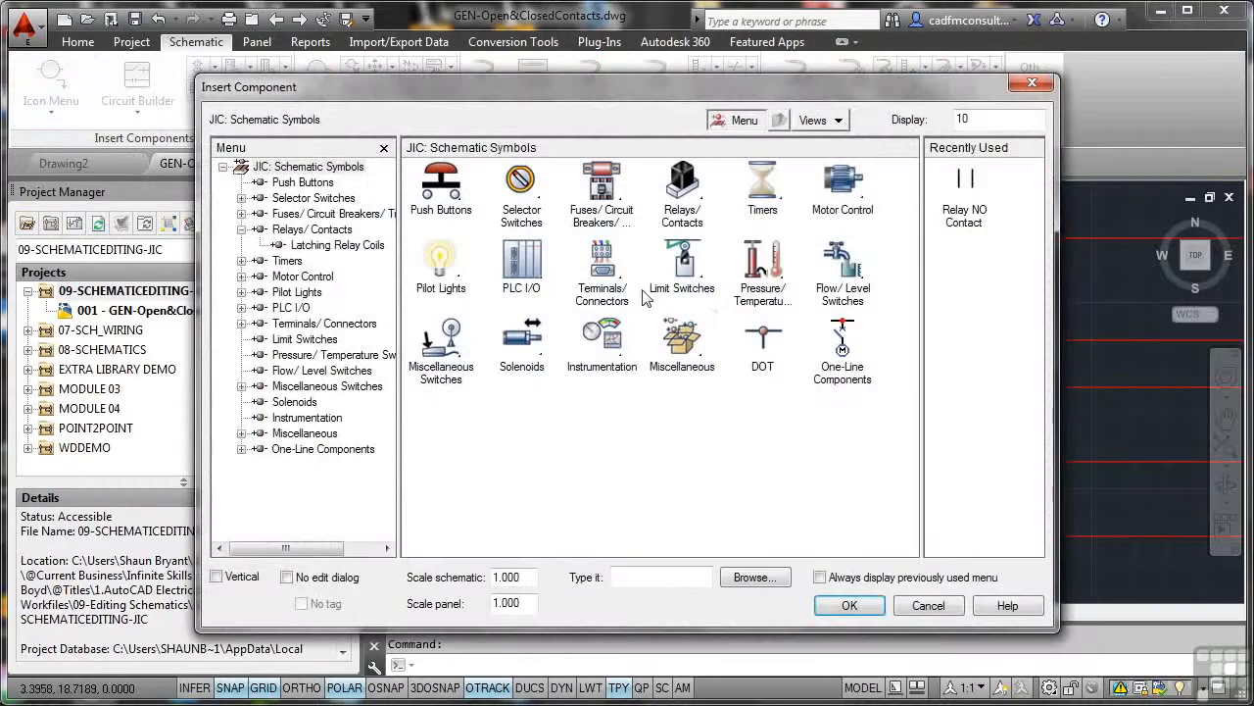
pyautogui.click(692, 191)
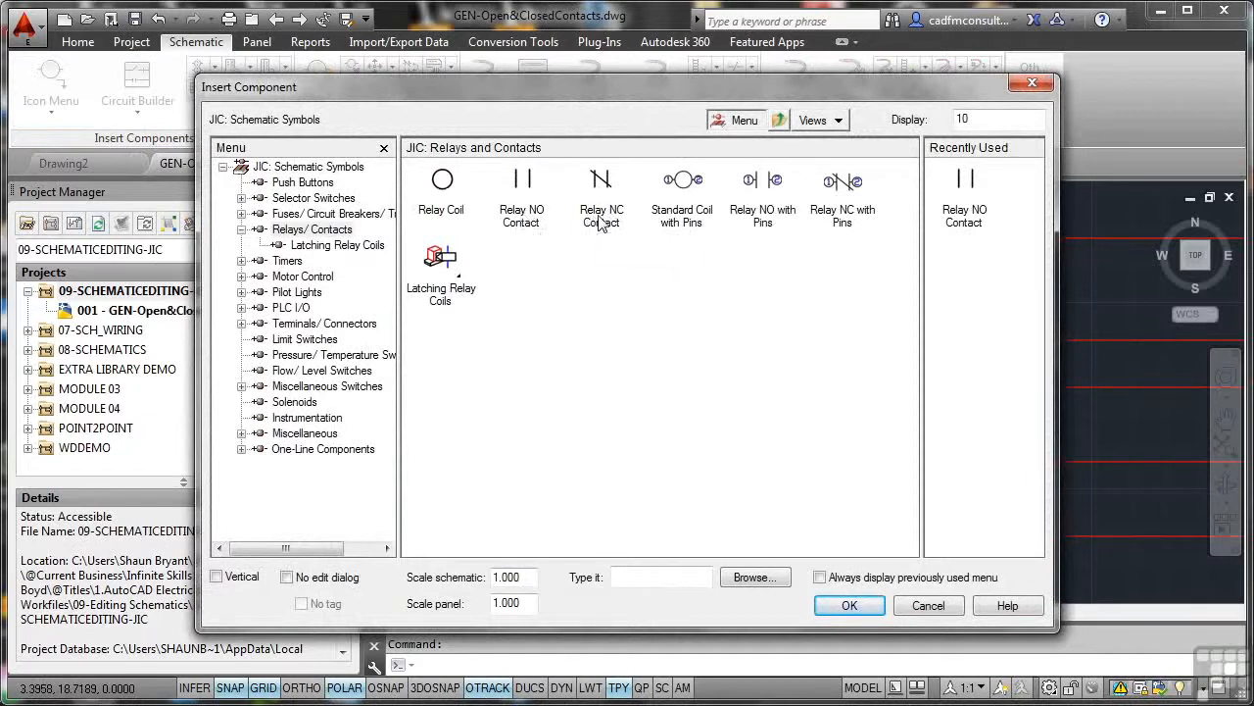
pyautogui.click(602, 205)
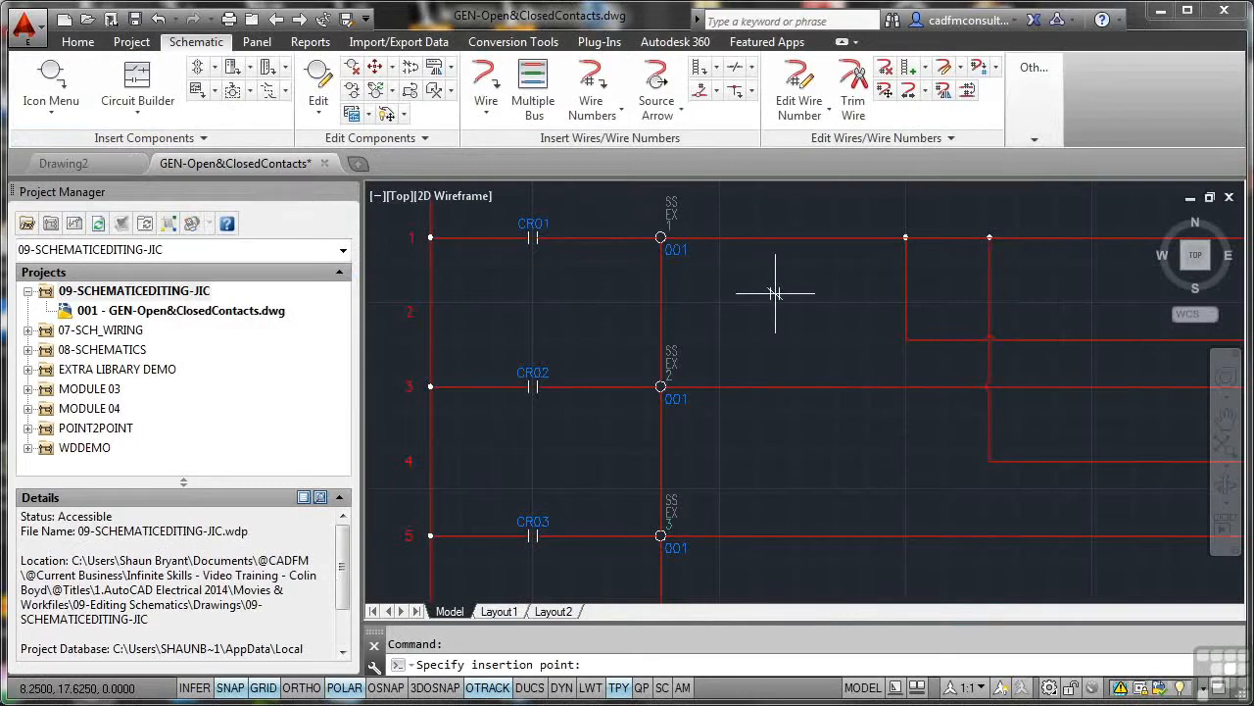
pyautogui.click(794, 237)
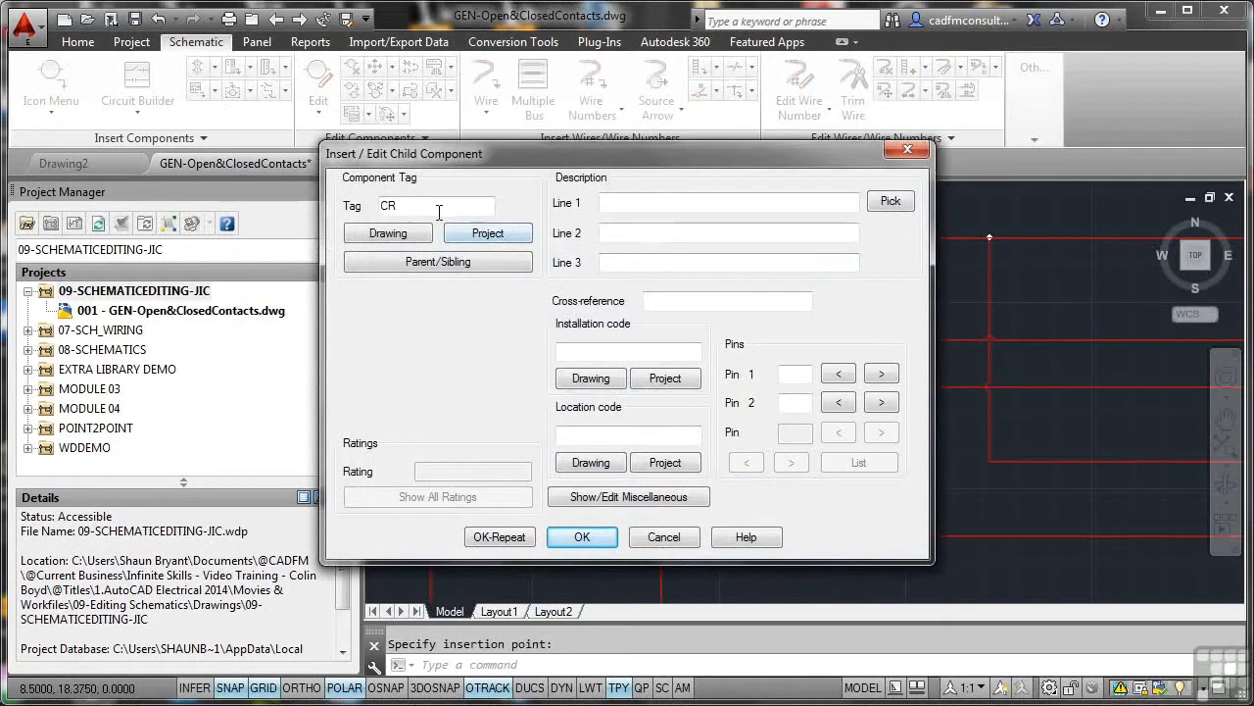
pyautogui.click(431, 205)
pyautogui.write('04')
pyautogui.press('Return')
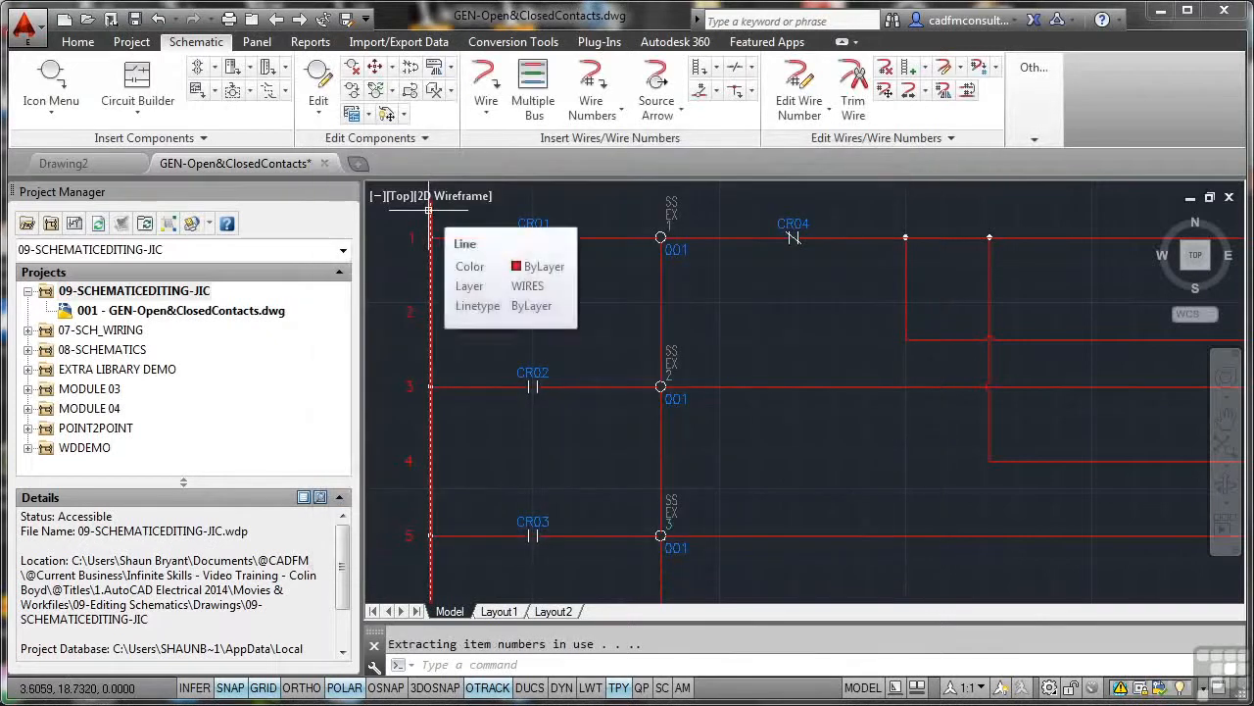
# Step: Repeat insertion and place a Relay NC Contact on rung 3 tagged CR05, OK-Repeat
pyautogui.rightClick(795, 277)
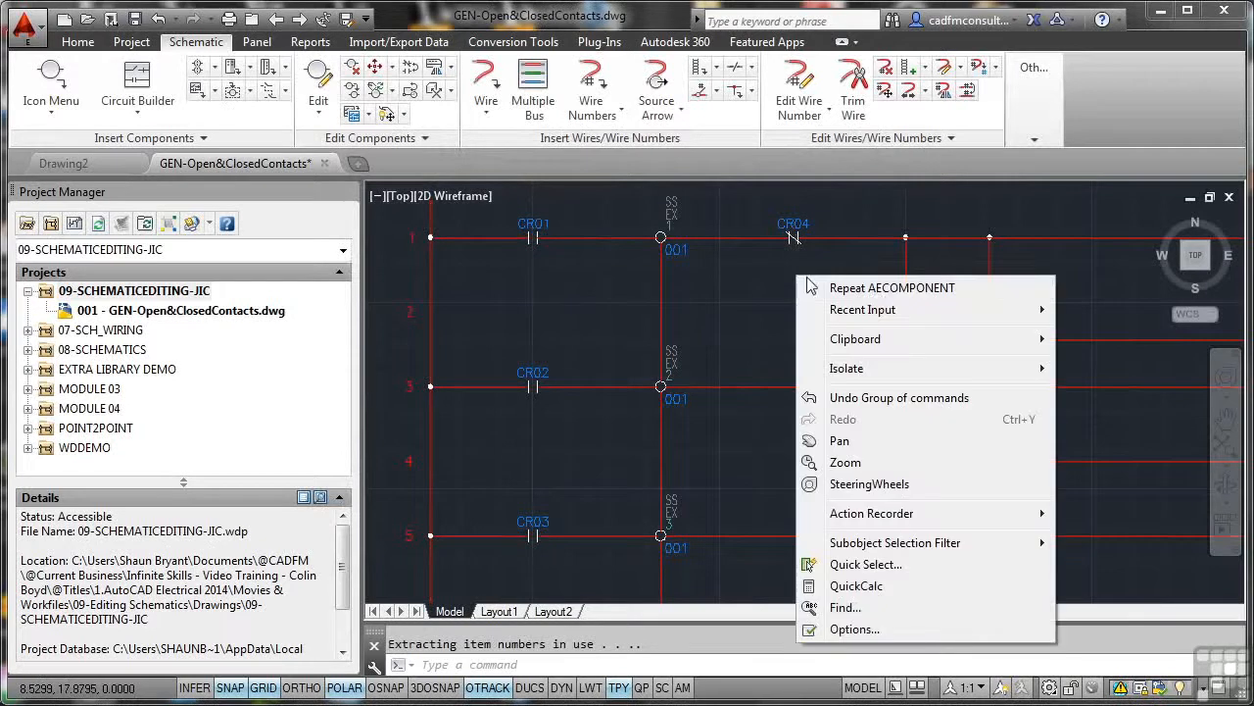
pyautogui.click(884, 289)
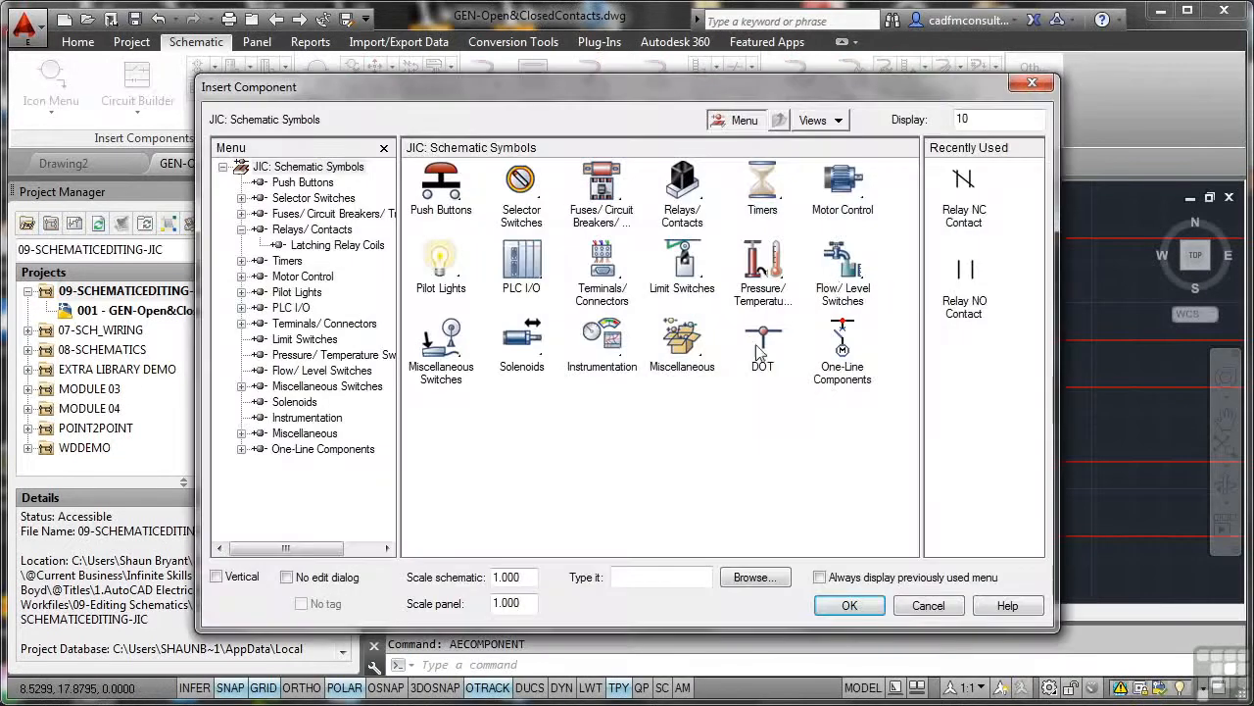
pyautogui.click(689, 201)
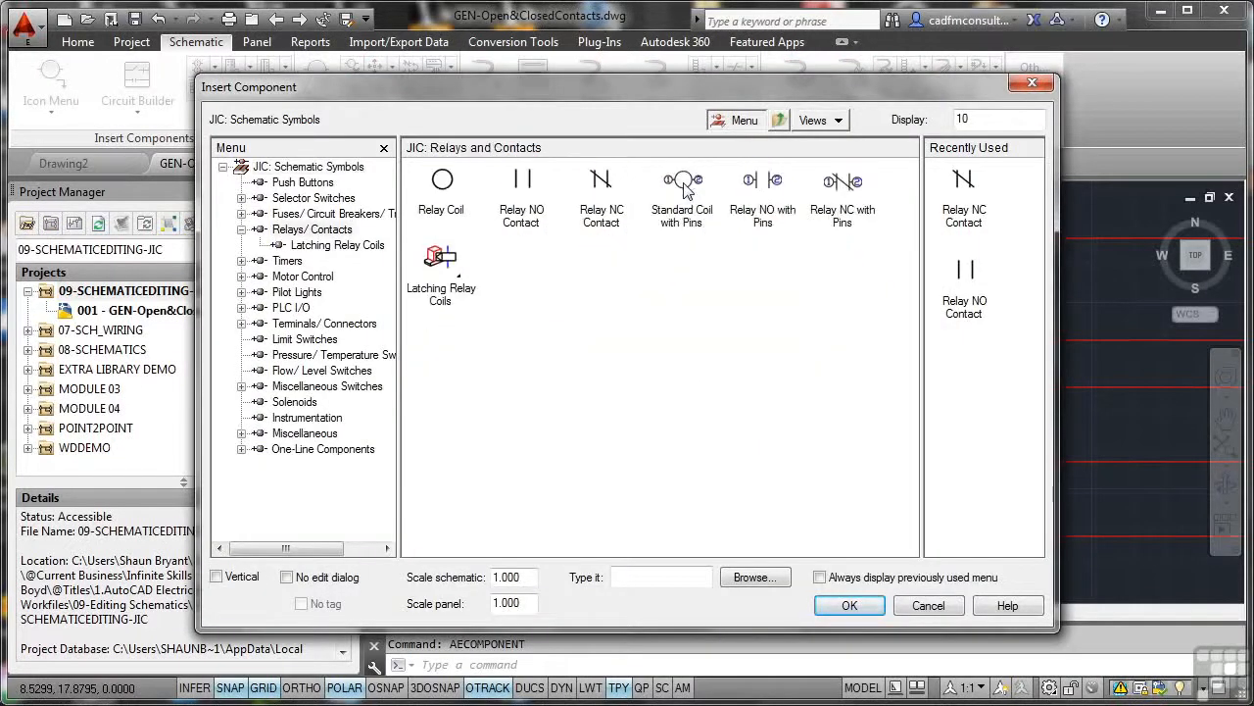
pyautogui.click(601, 191)
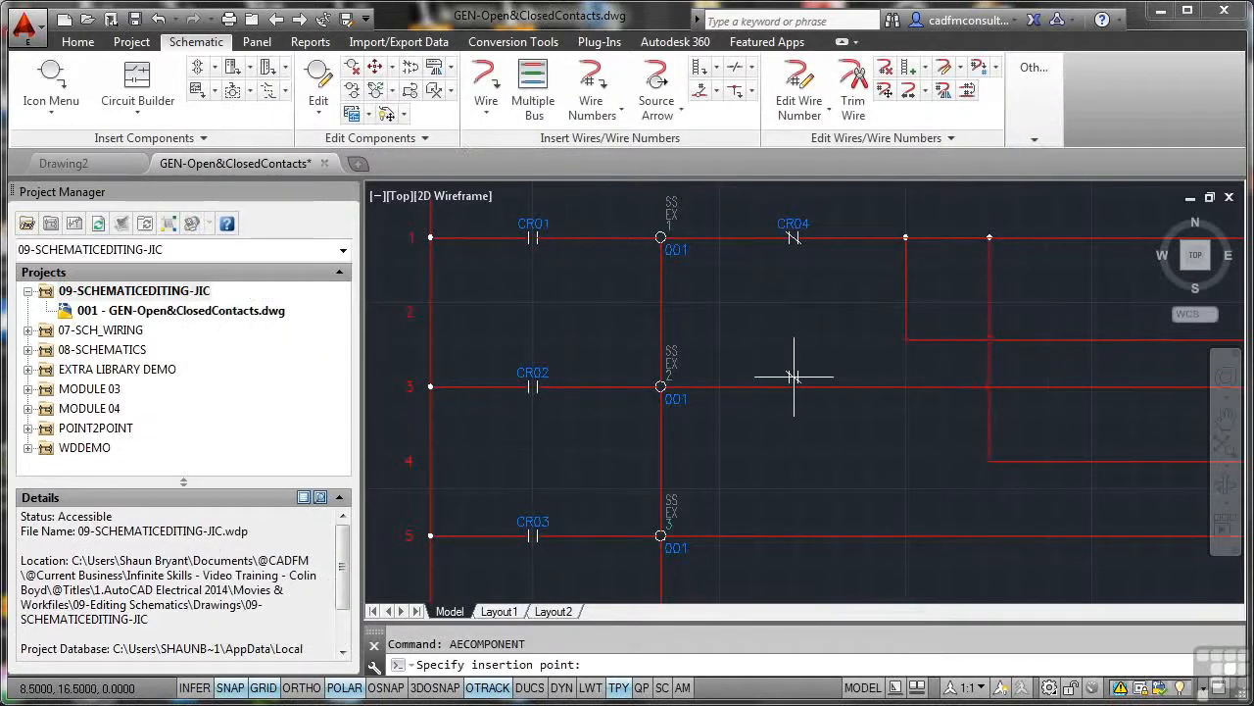
pyautogui.click(793, 385)
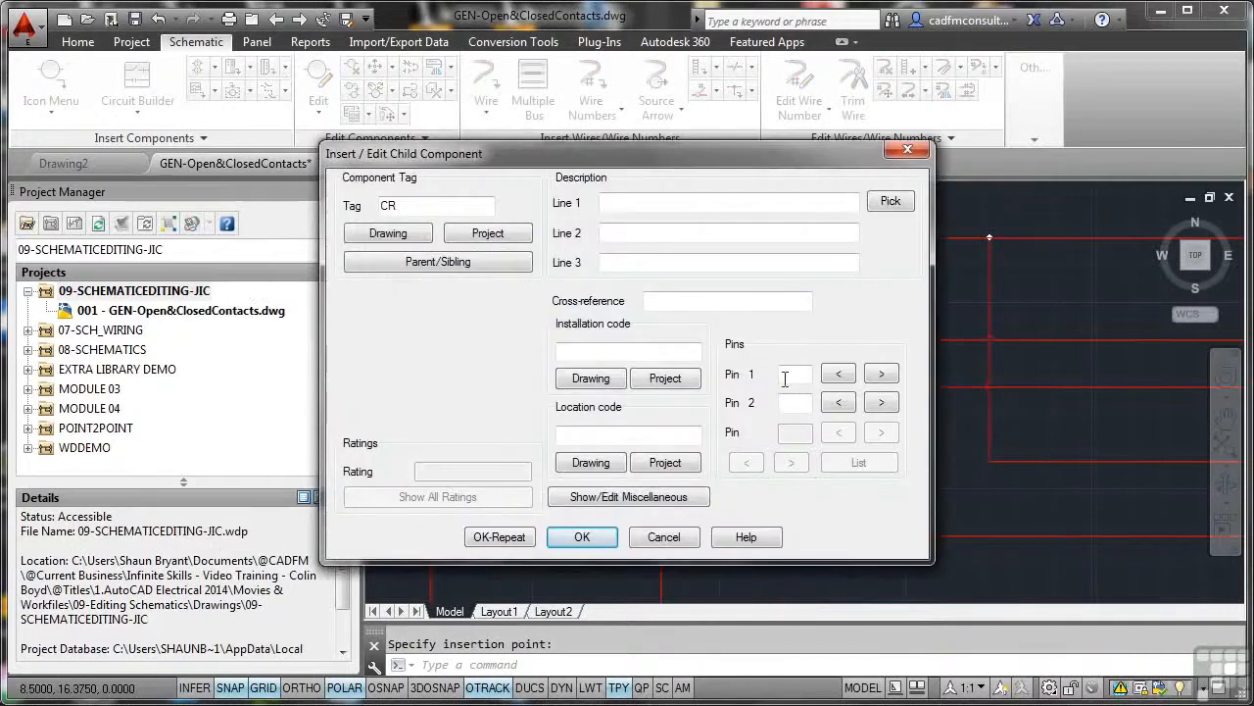
pyautogui.click(428, 207)
pyautogui.write('05')
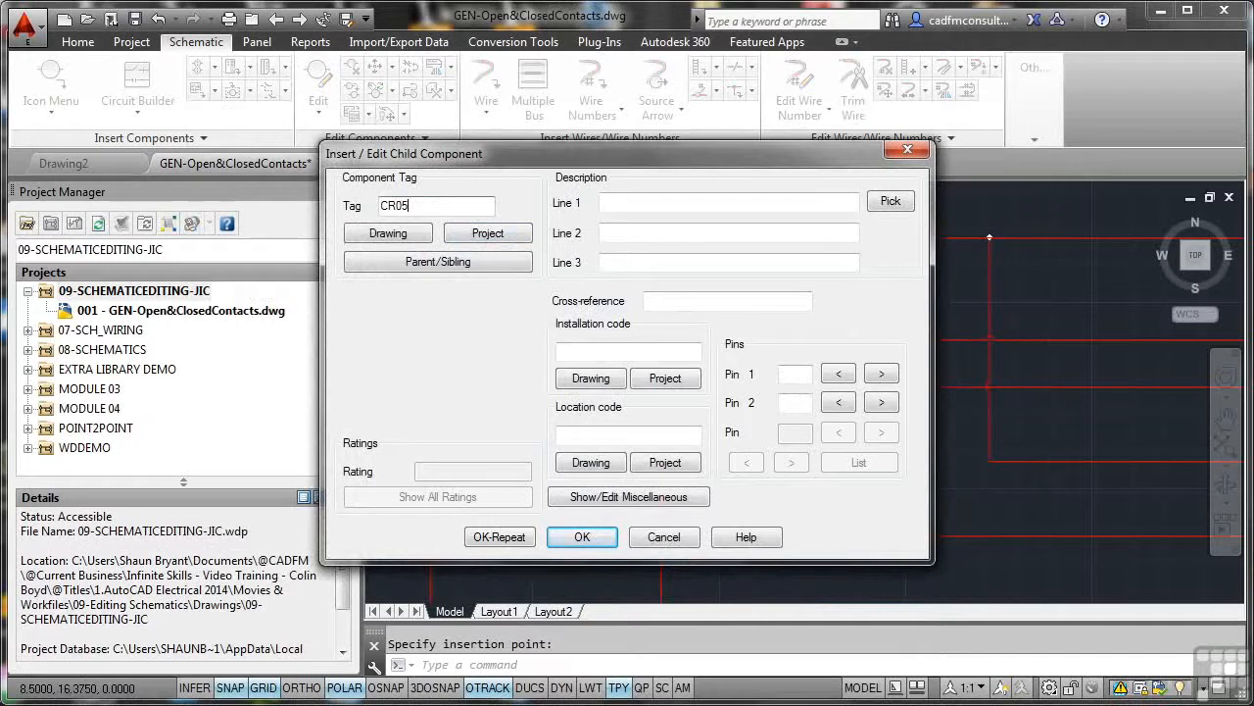
pyautogui.click(499, 537)
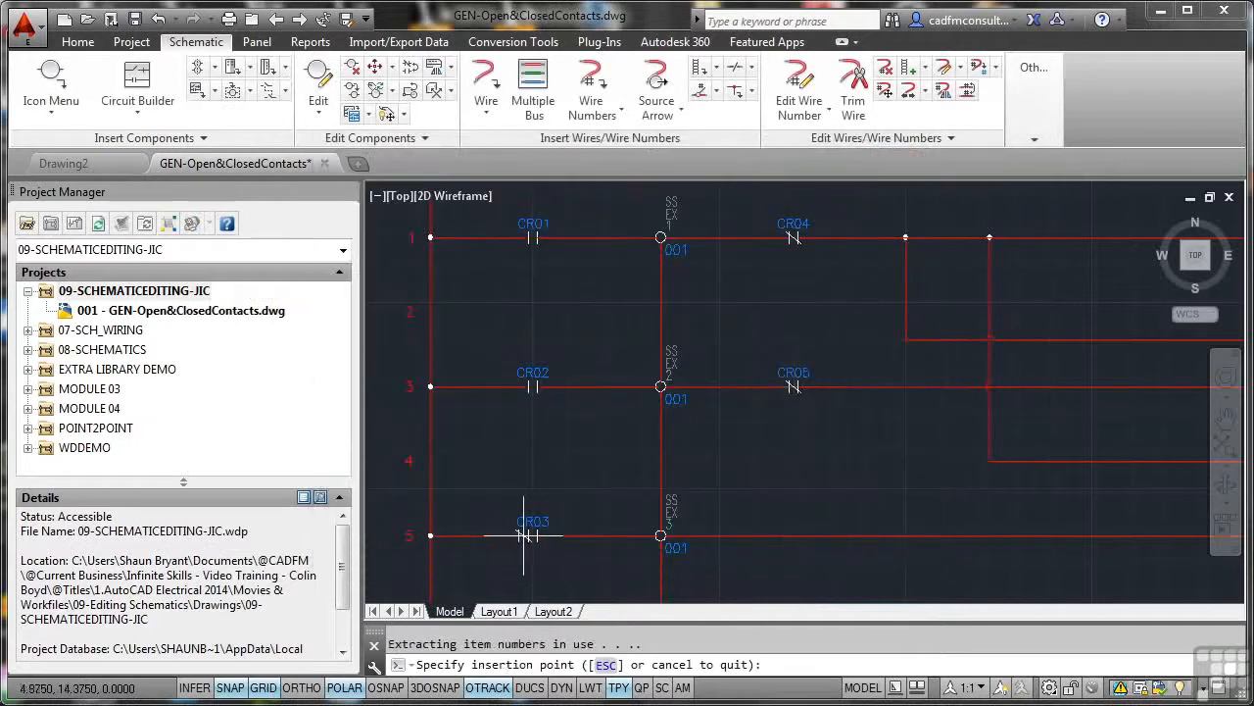
# Step: Place another NC contact on rung 5 tagged CR06
pyautogui.click(794, 534)
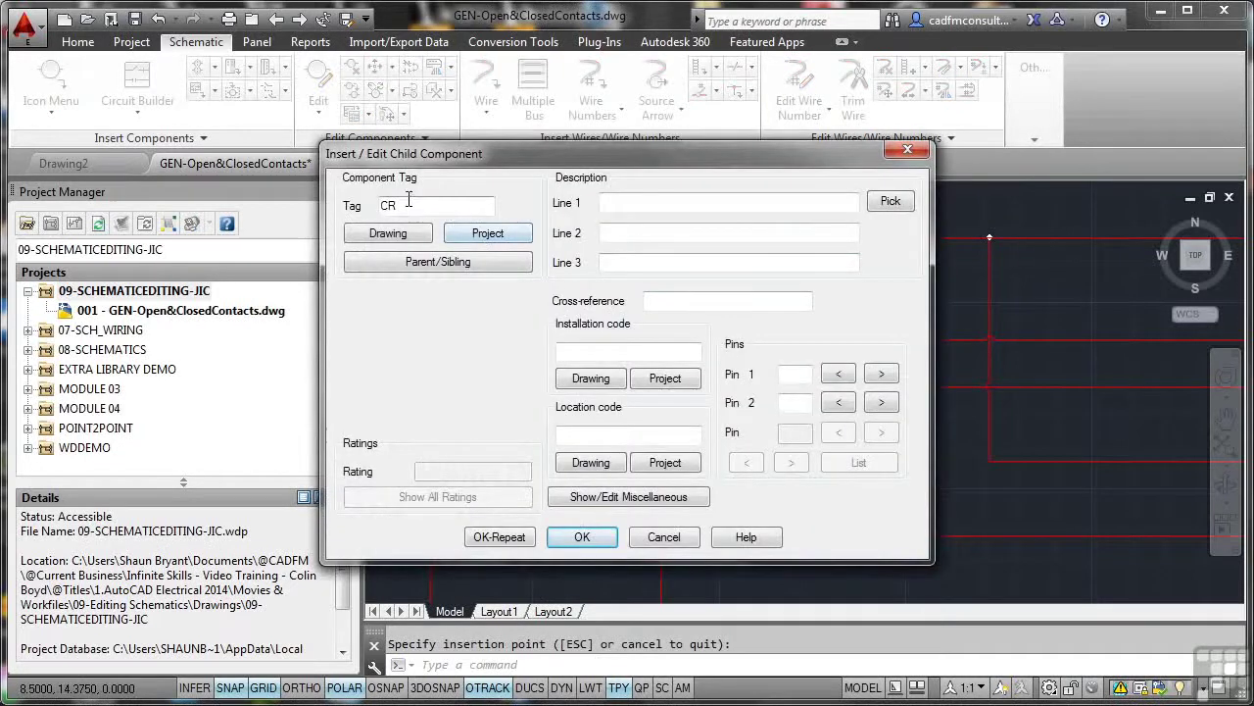
pyautogui.click(407, 202)
pyautogui.write('06')
pyautogui.press('Return')
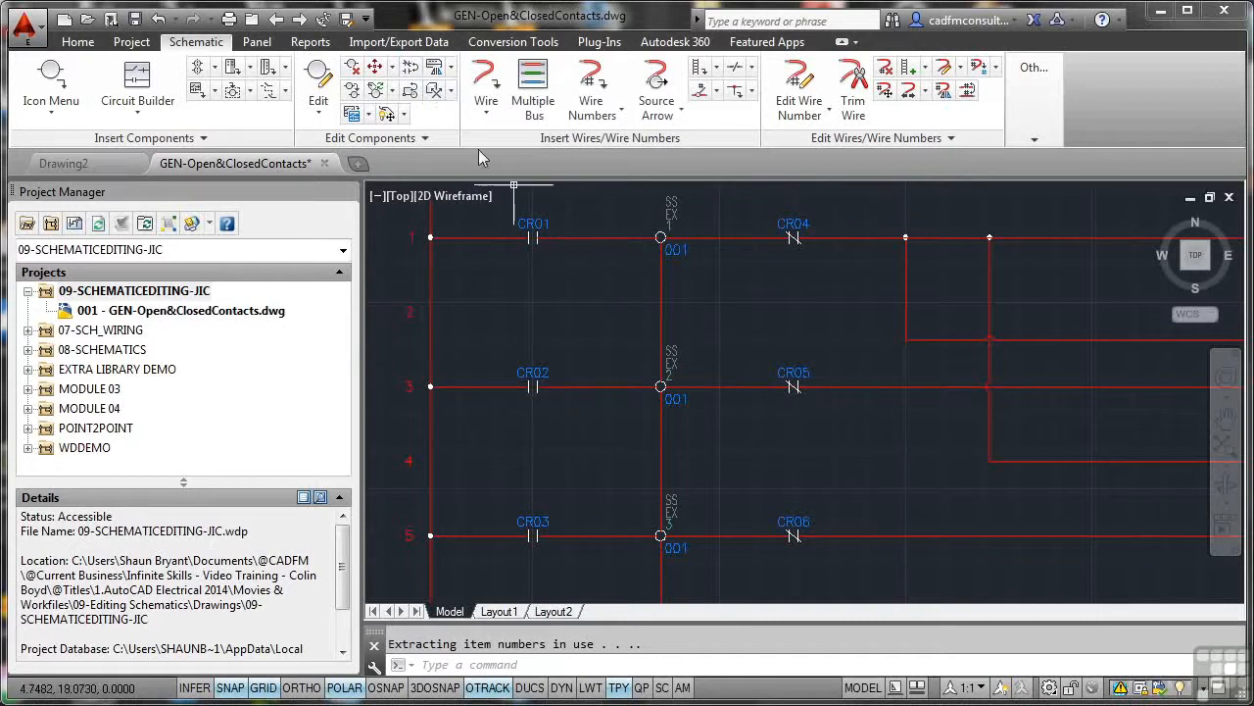
# Step: Toggle CR01, CR02 and CR03 to normally closed, turning SNAP and GRID off
pyautogui.click(409, 70)
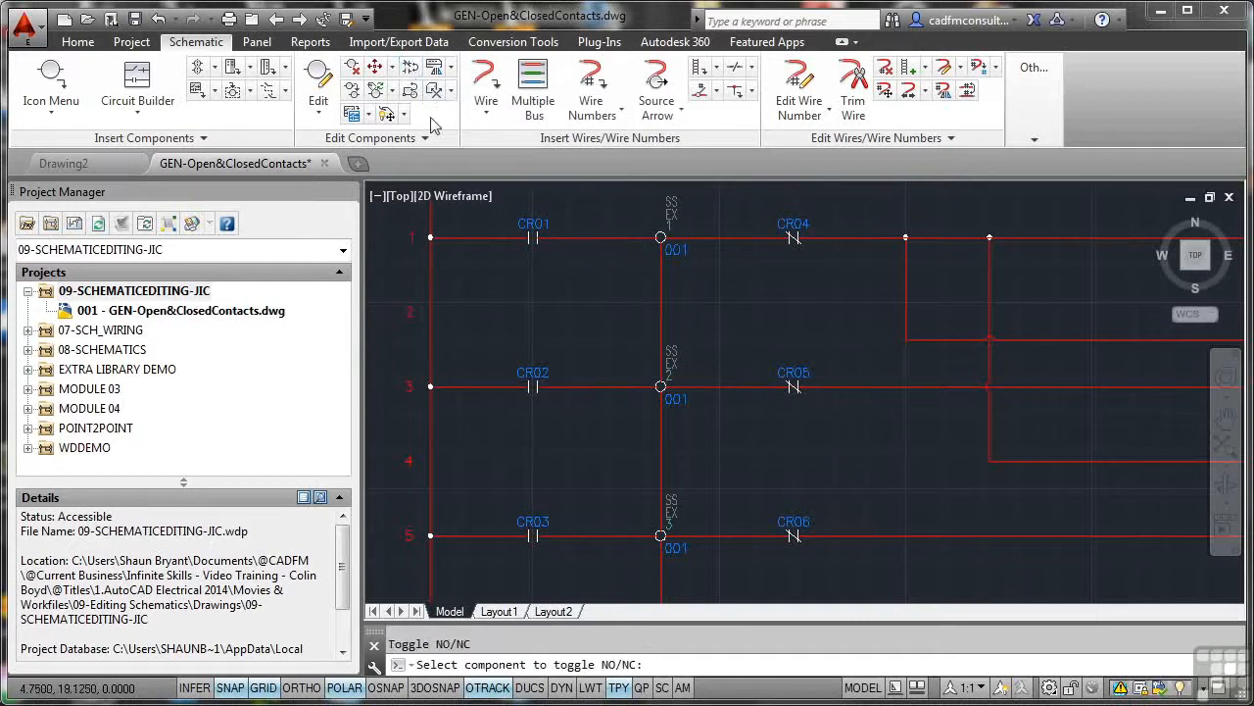
pyautogui.click(532, 239)
pyautogui.click(534, 235)
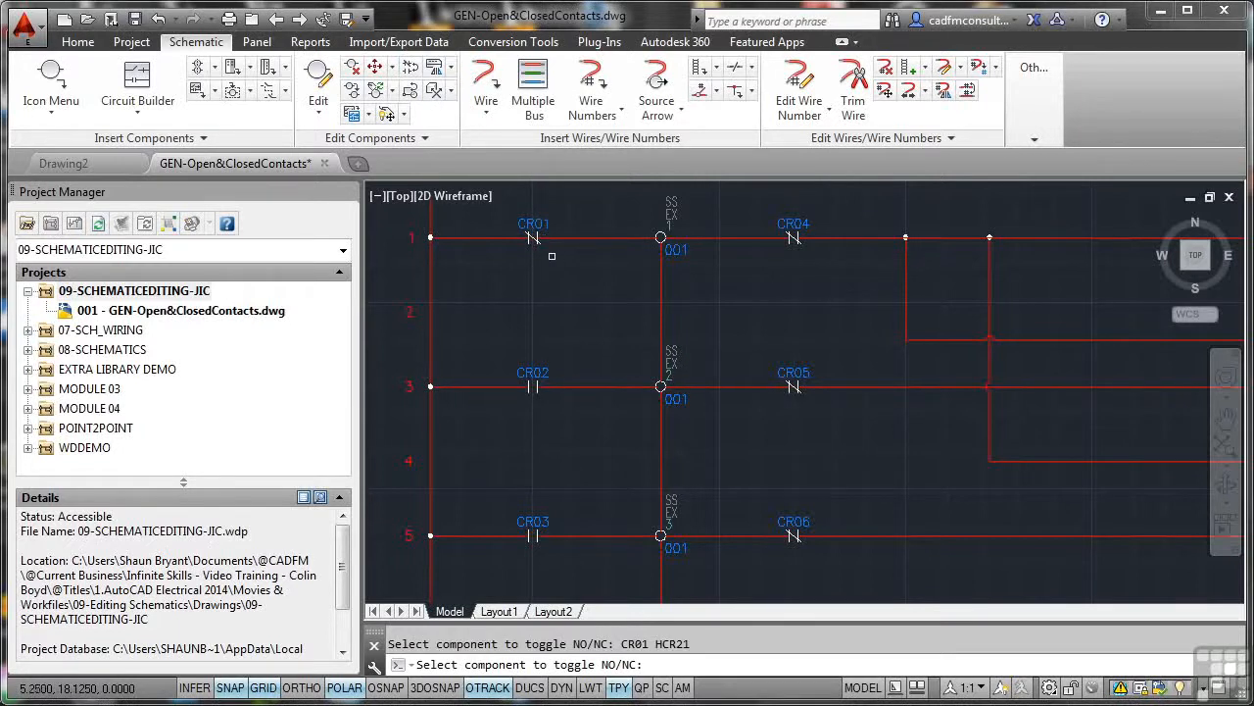
pyautogui.click(230, 687)
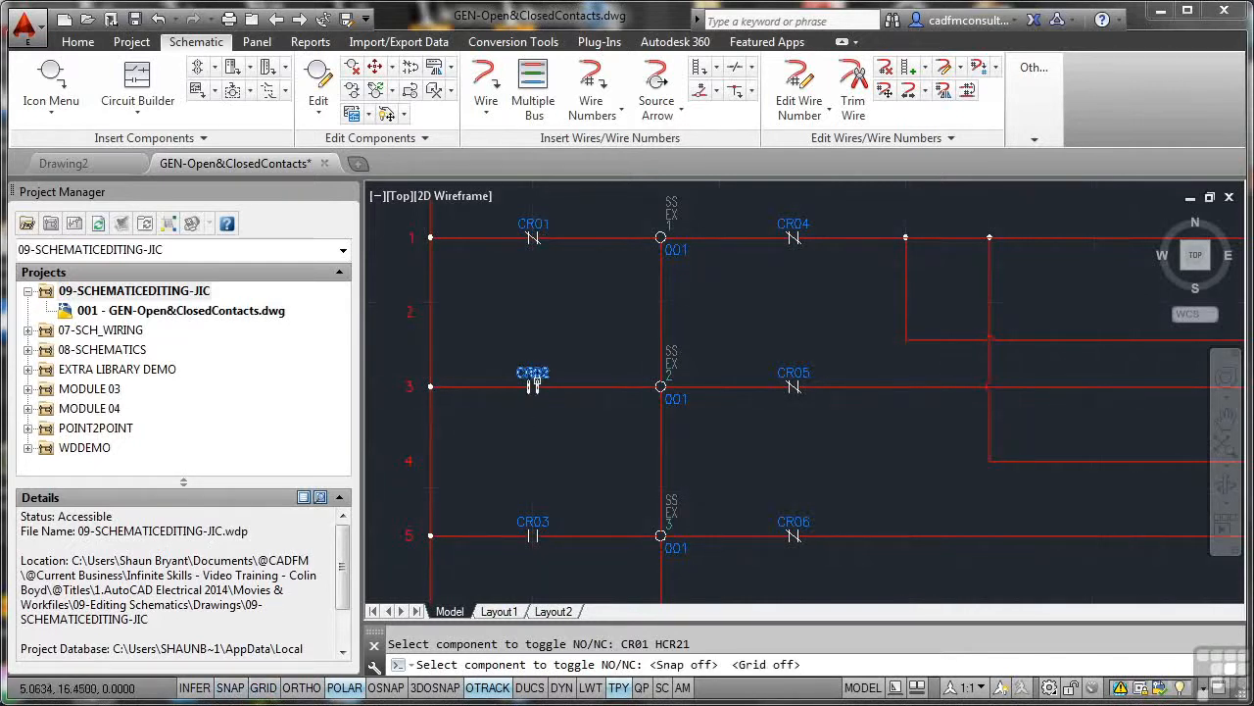
pyautogui.click(532, 385)
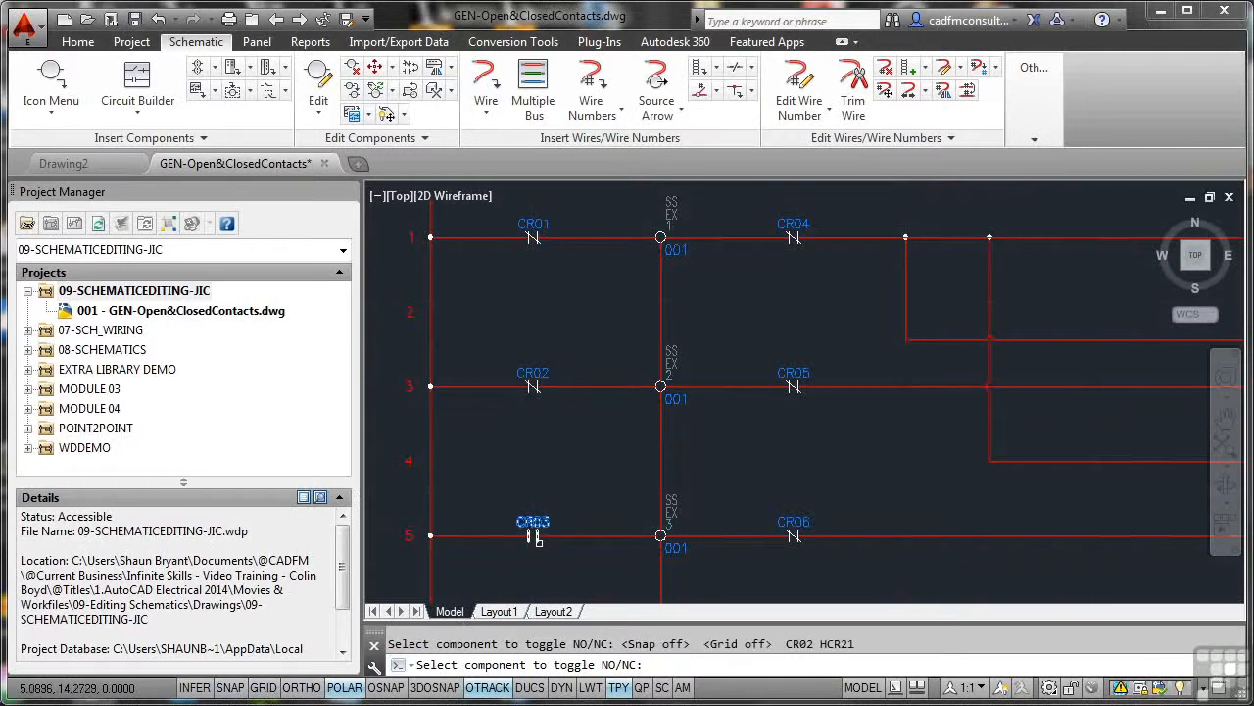
pyautogui.click(538, 540)
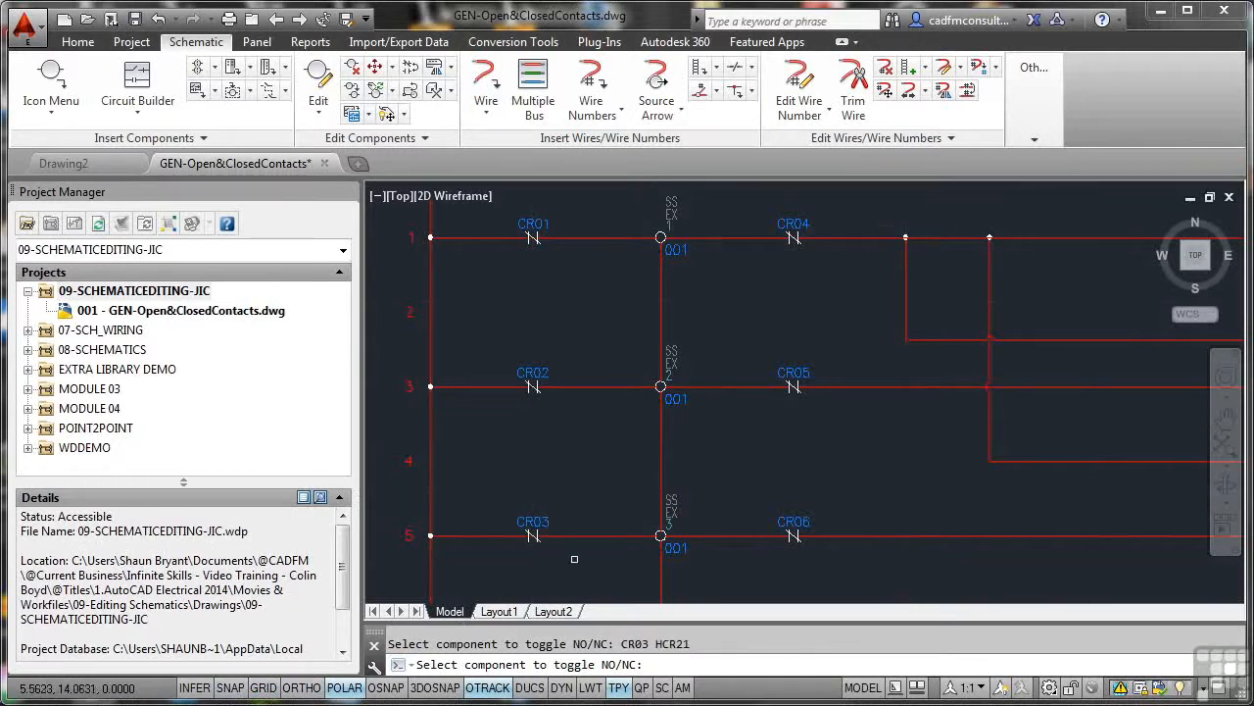
# Step: Toggle CR04, CR05 and CR06 to normally open and end the command
pyautogui.click(796, 241)
pyautogui.click(793, 387)
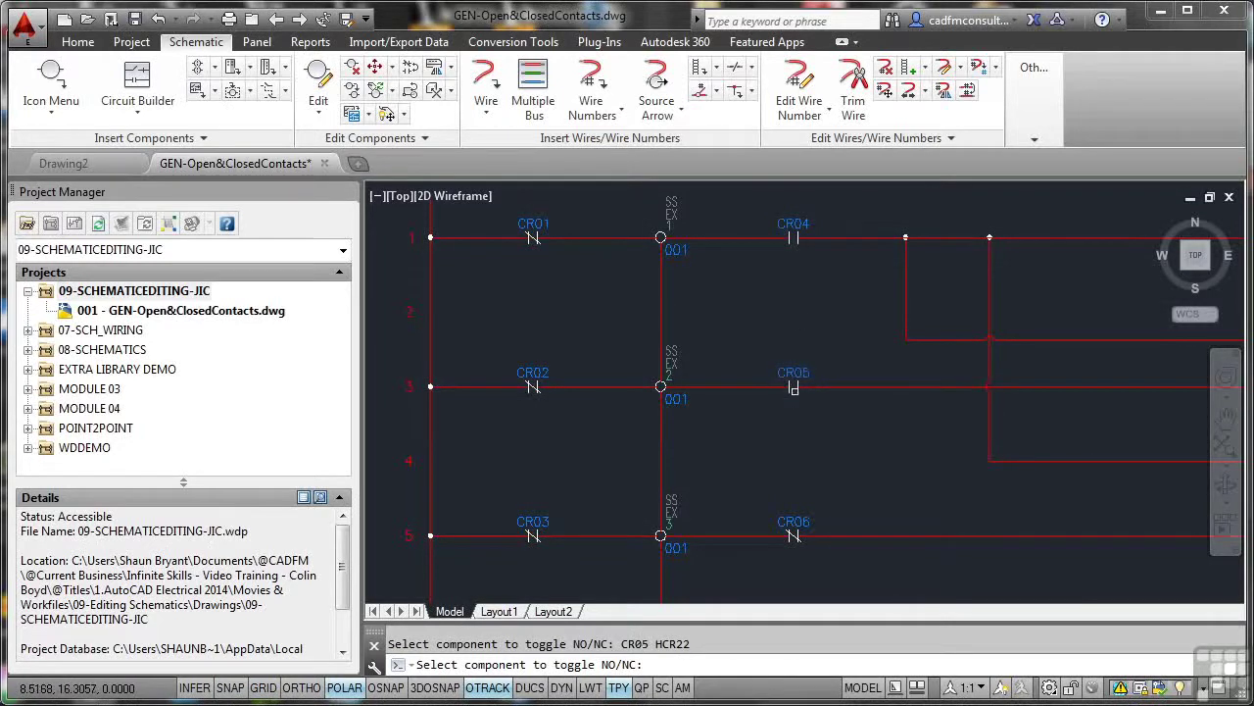
pyautogui.click(794, 535)
pyautogui.press('Escape')
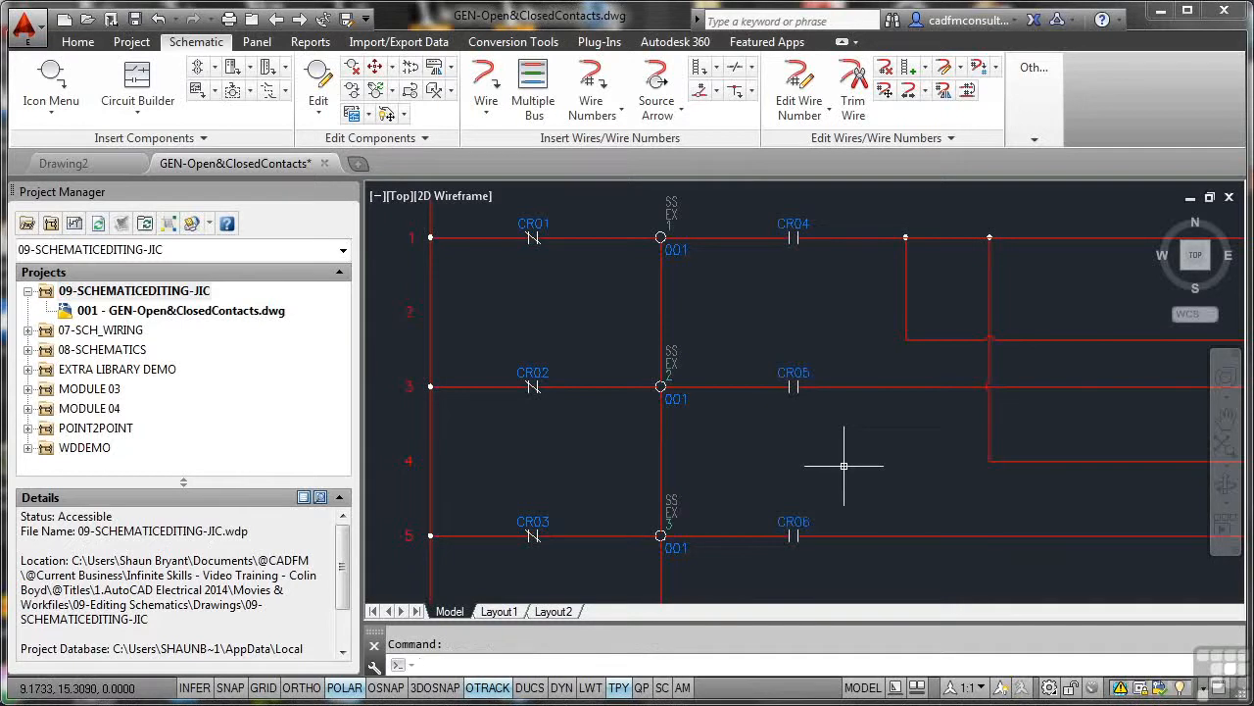
pyautogui.click(794, 536)
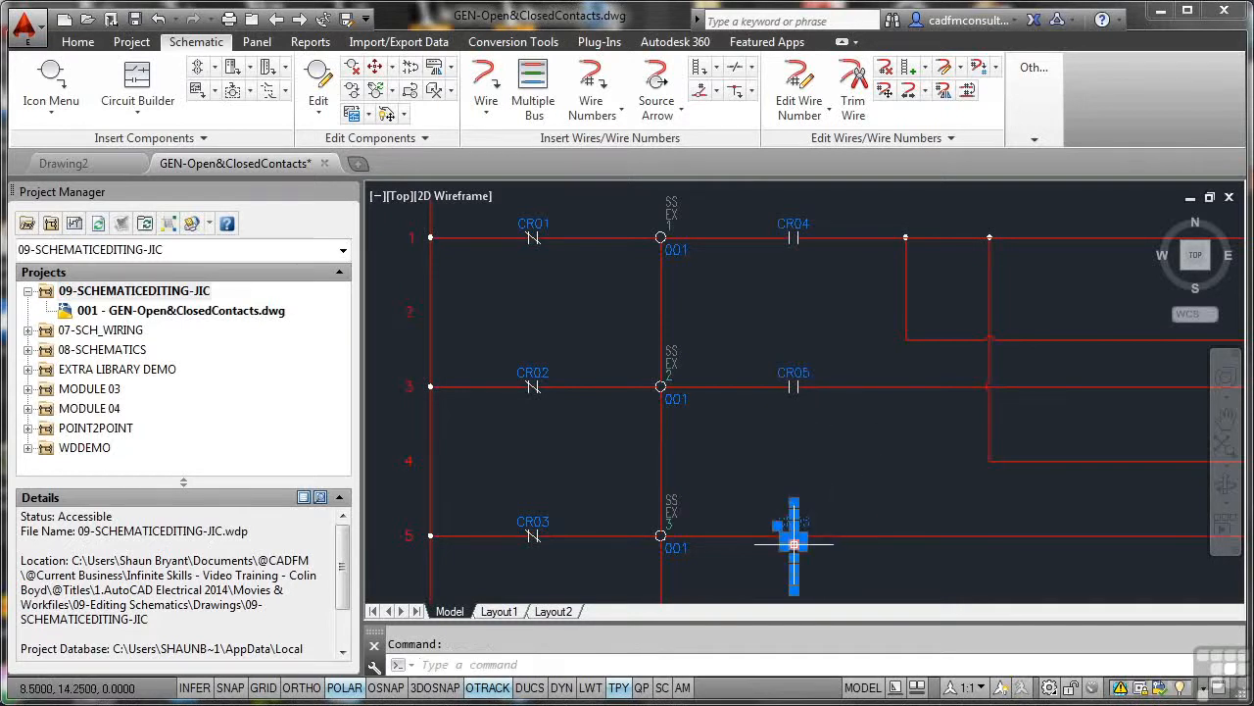
pyautogui.rightClick(794, 543)
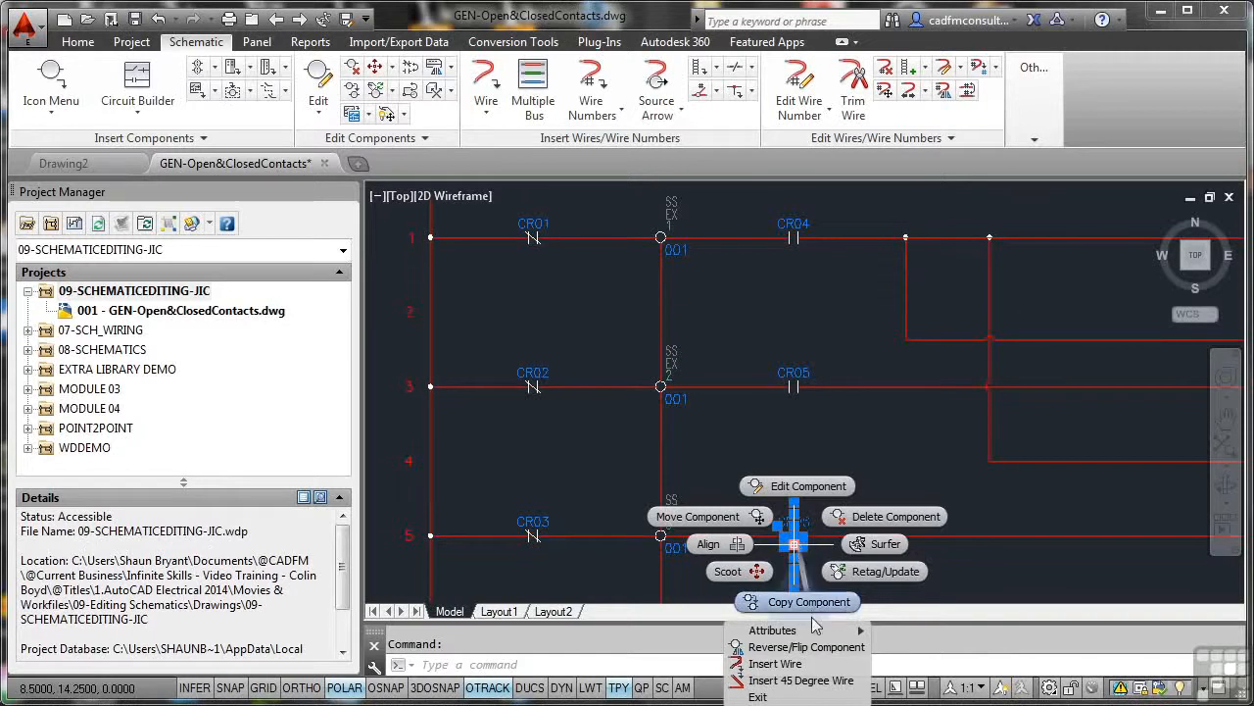
pyautogui.moveTo(784, 631)
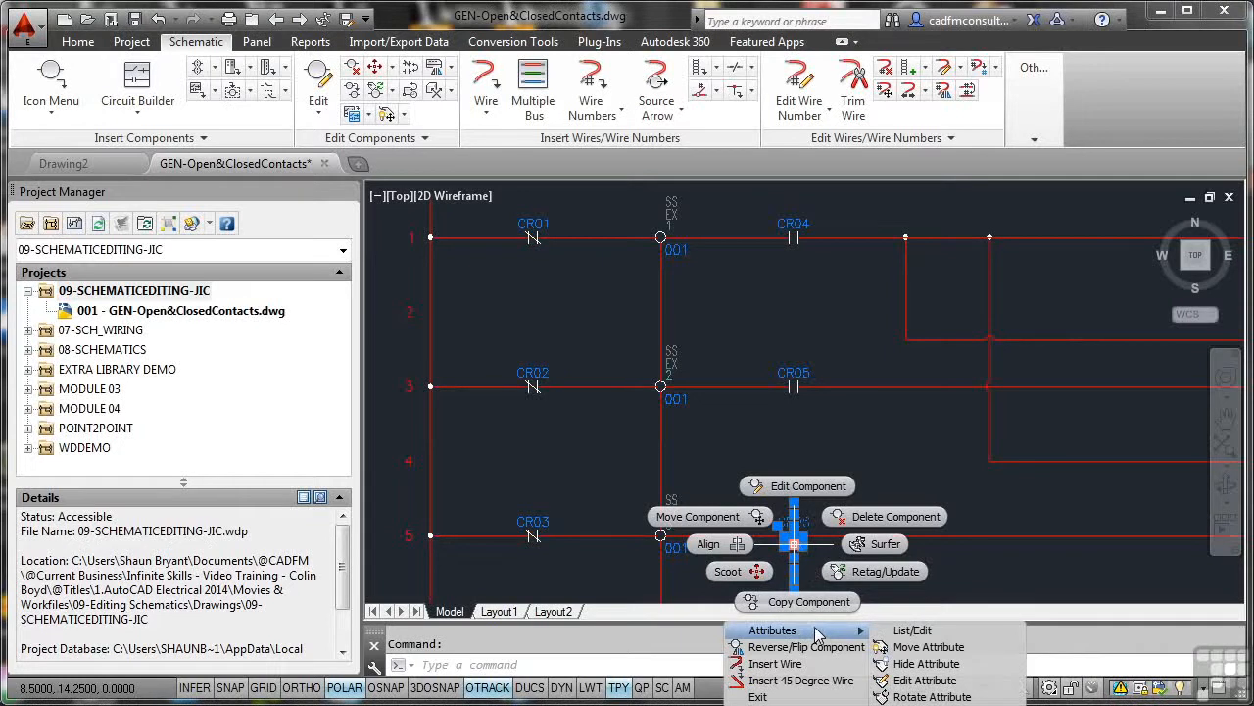
pyautogui.click(899, 432)
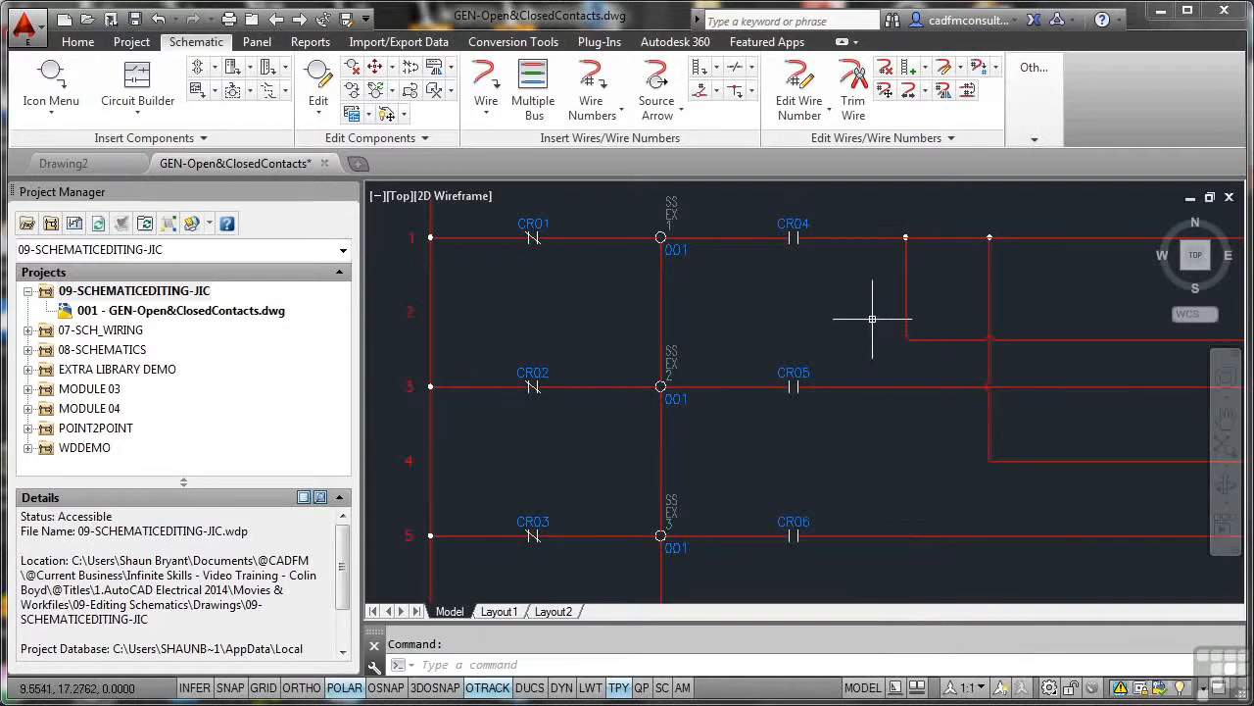
pyautogui.moveTo(872, 323); pyautogui.dragTo(868, 423, button='middle')
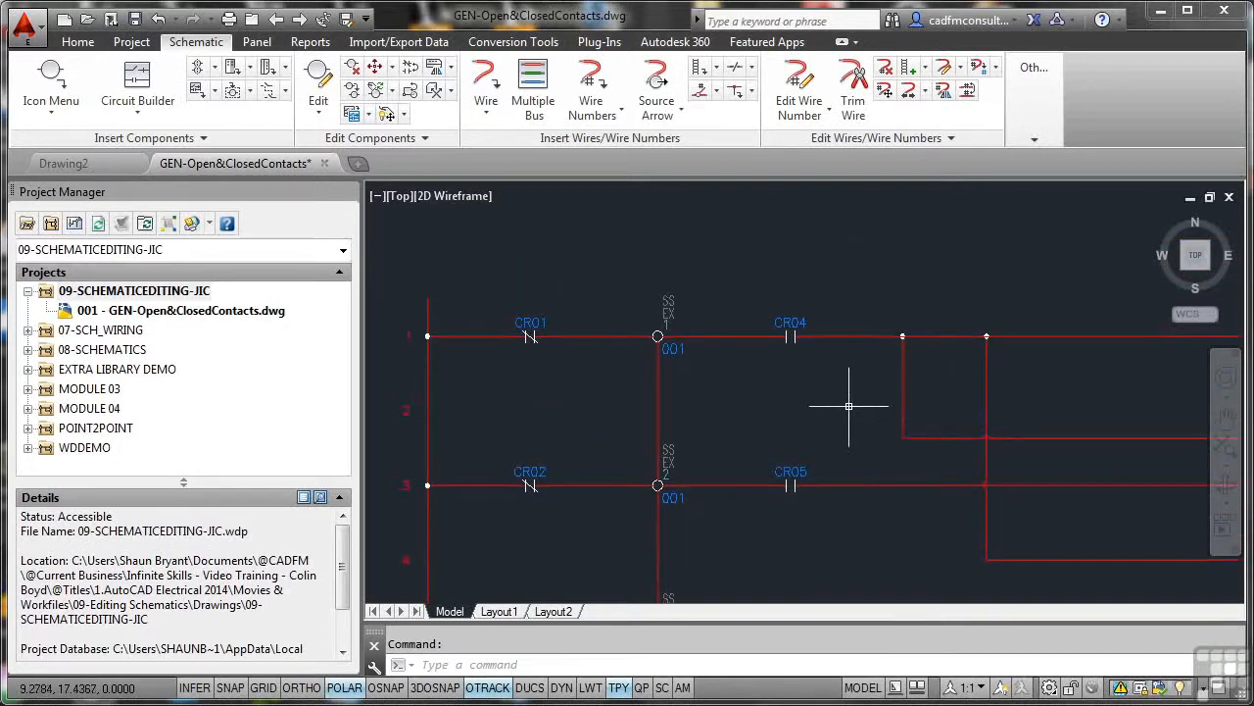
pyautogui.click(791, 338)
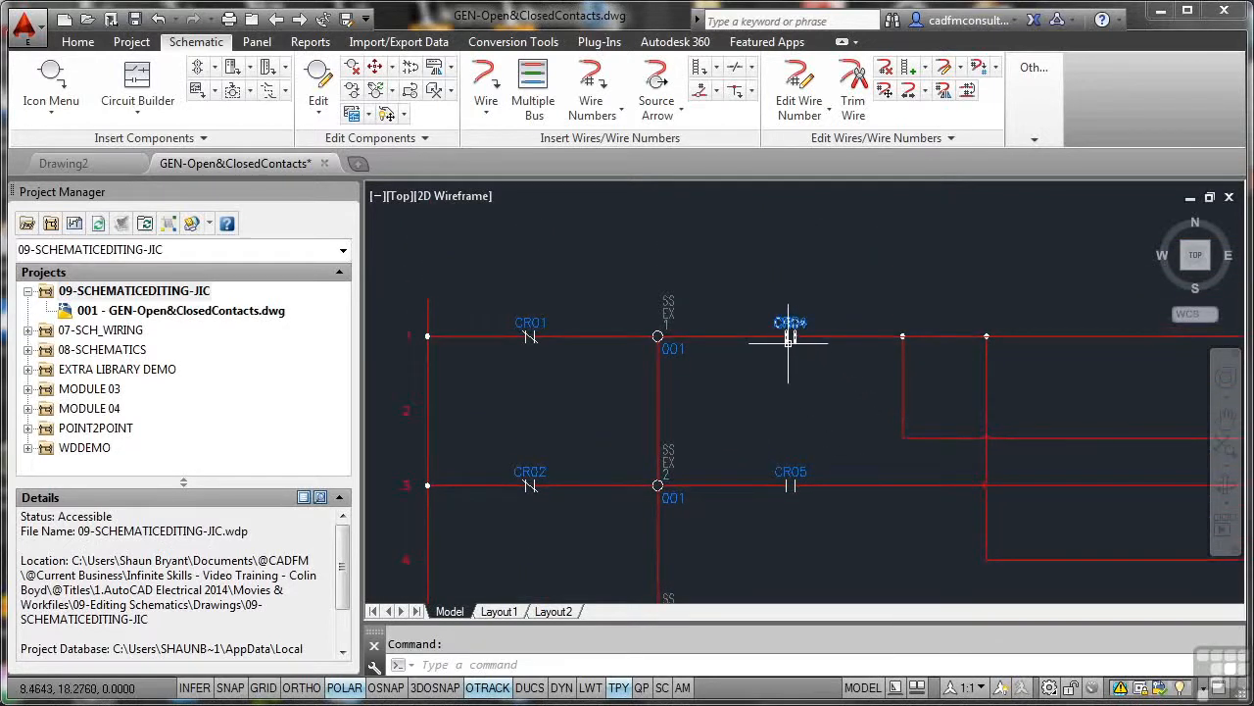
pyautogui.rightClick(791, 345)
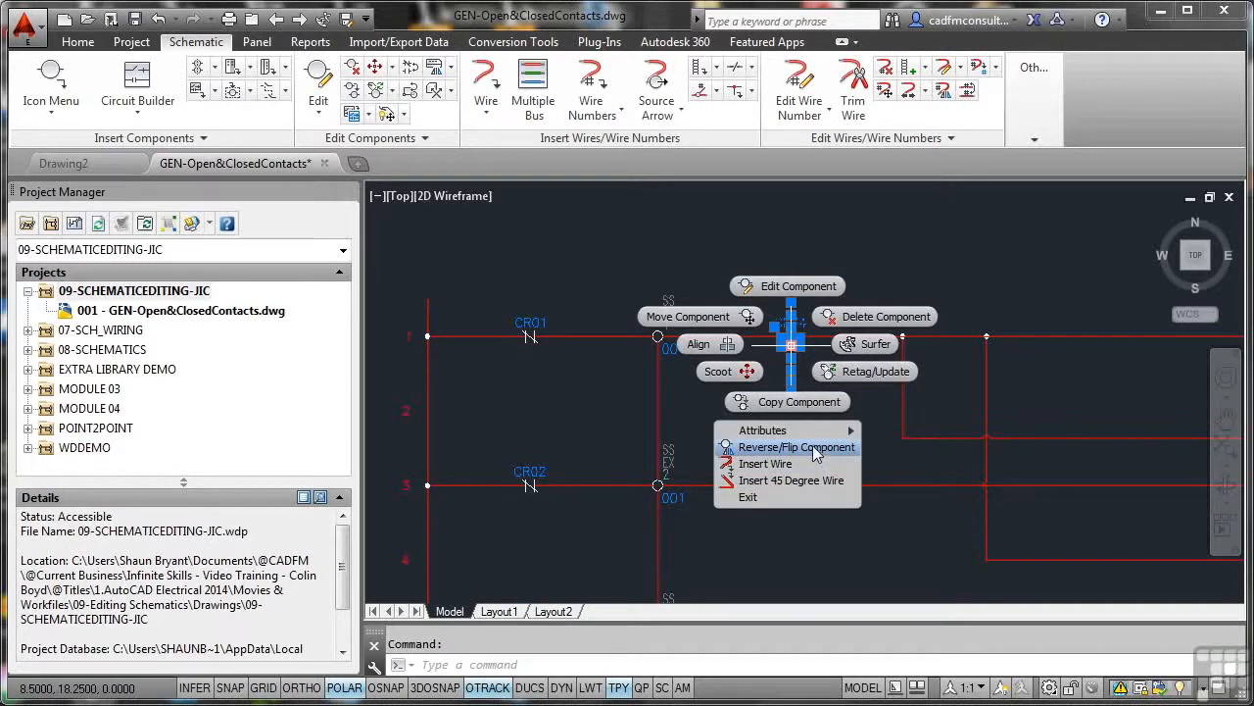
pyautogui.click(782, 291)
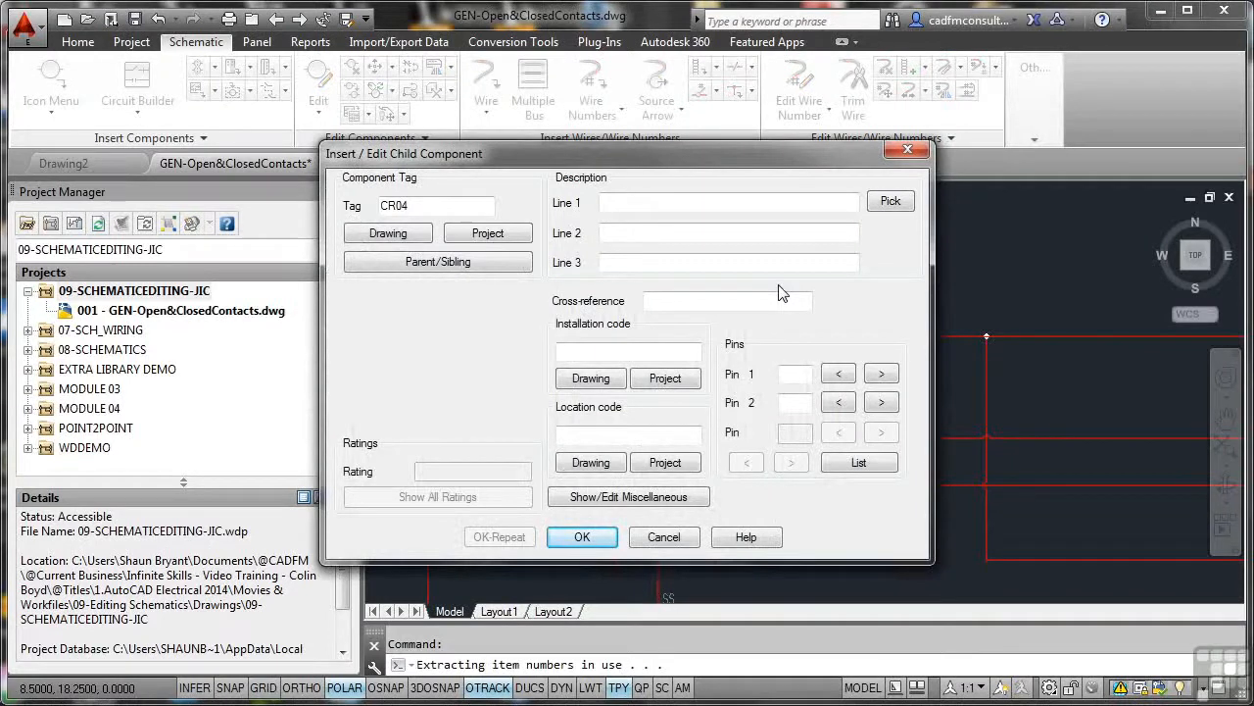
pyautogui.click(647, 497)
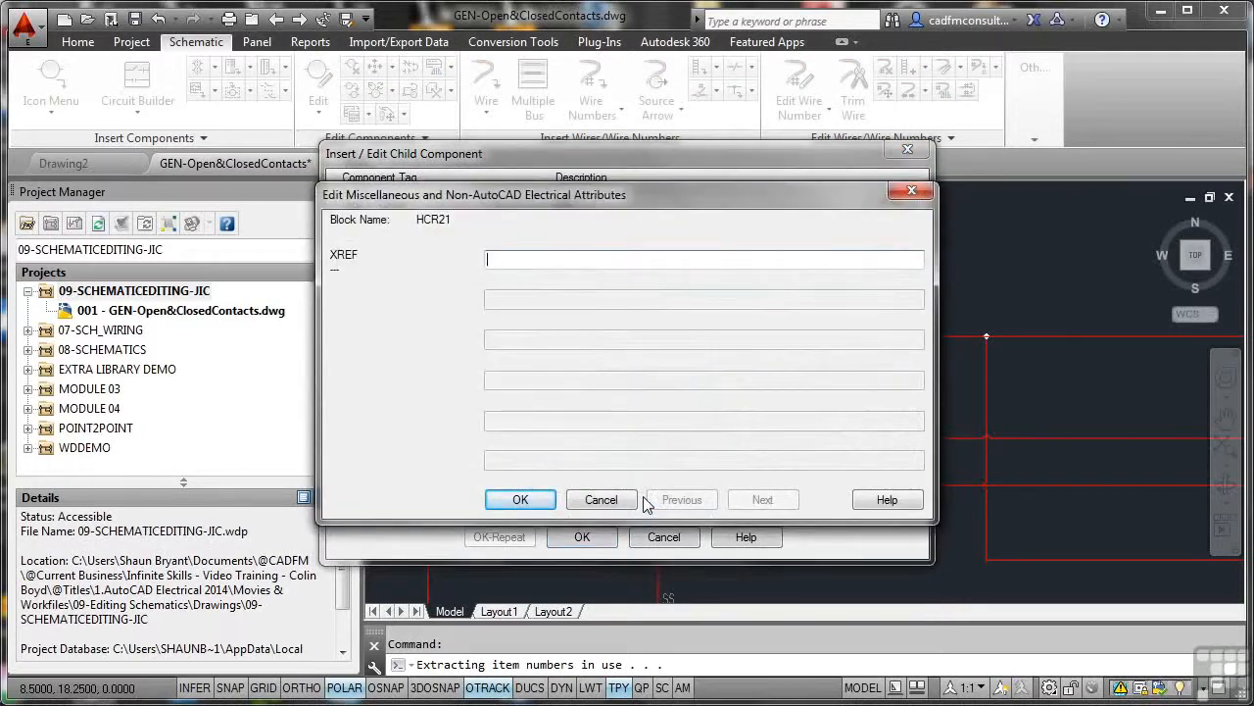
pyautogui.click(627, 500)
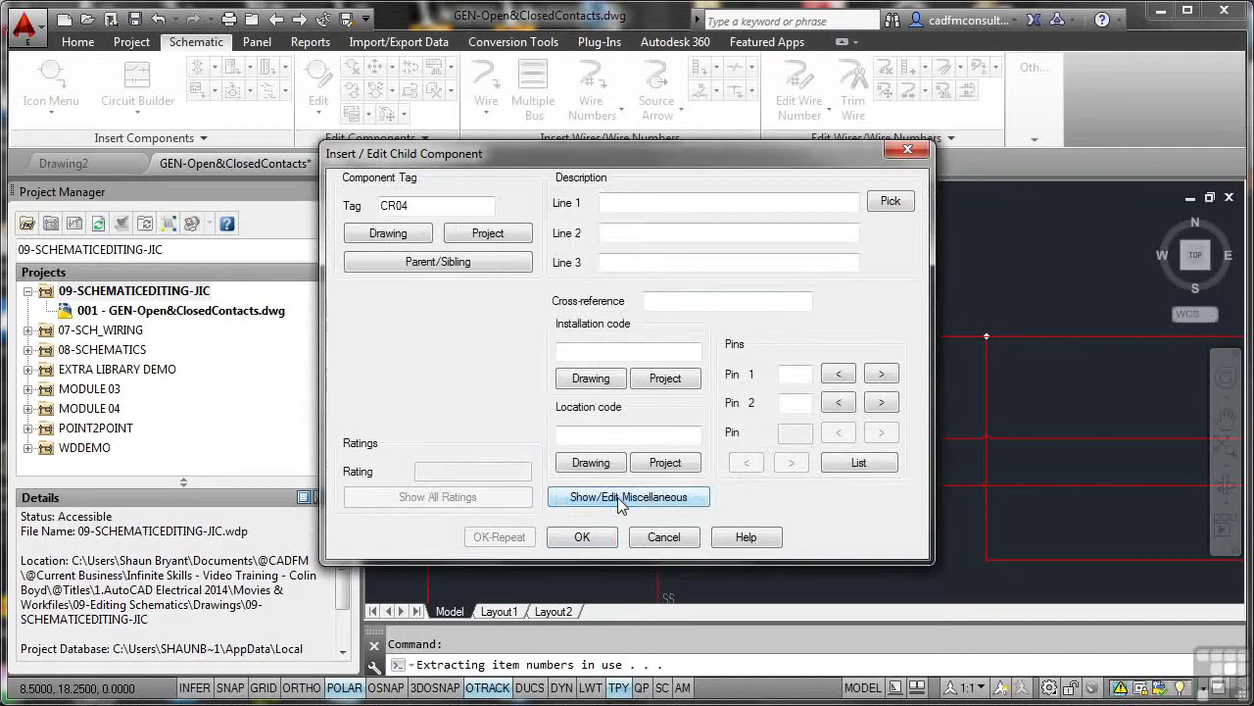
pyautogui.click(664, 537)
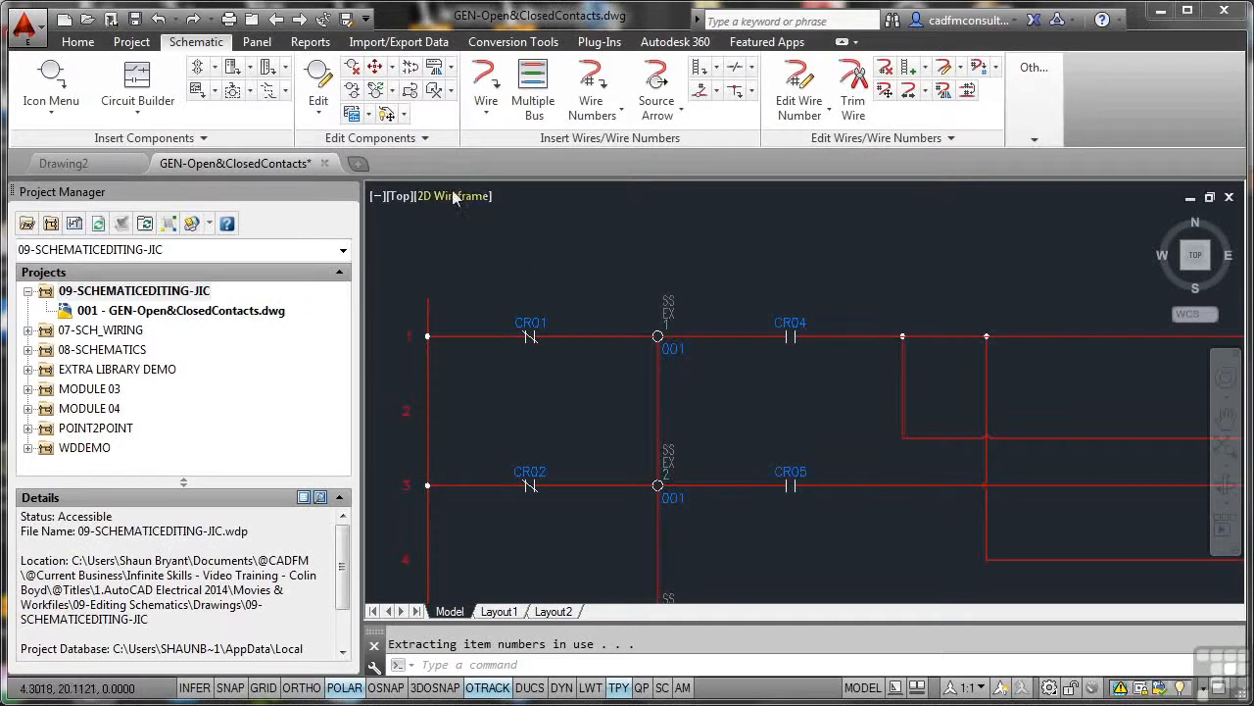
pyautogui.click(412, 71)
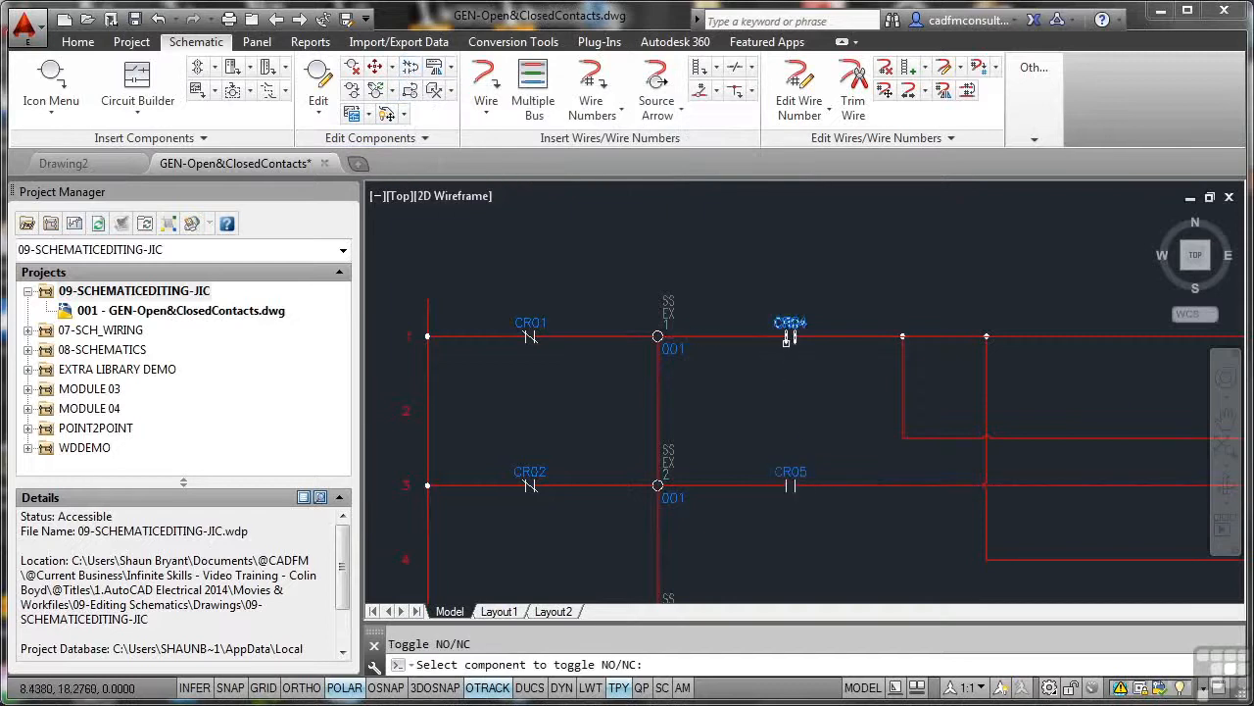
pyautogui.click(790, 337)
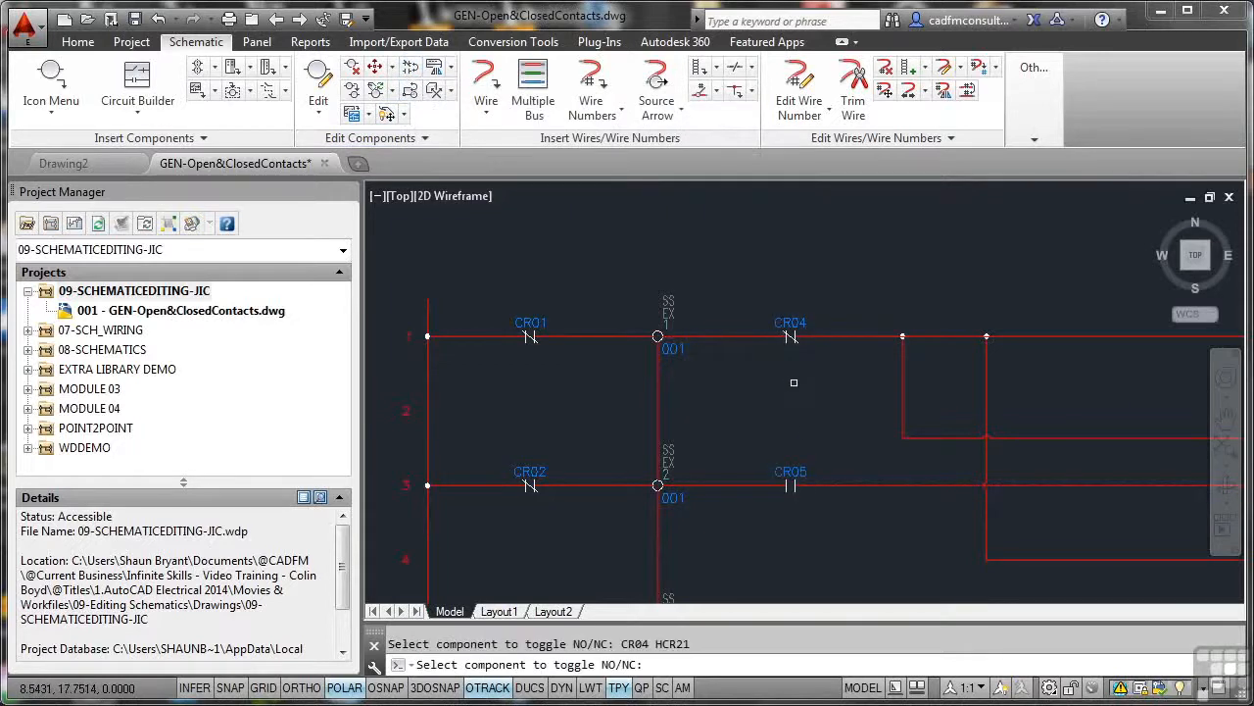
pyautogui.click(790, 336)
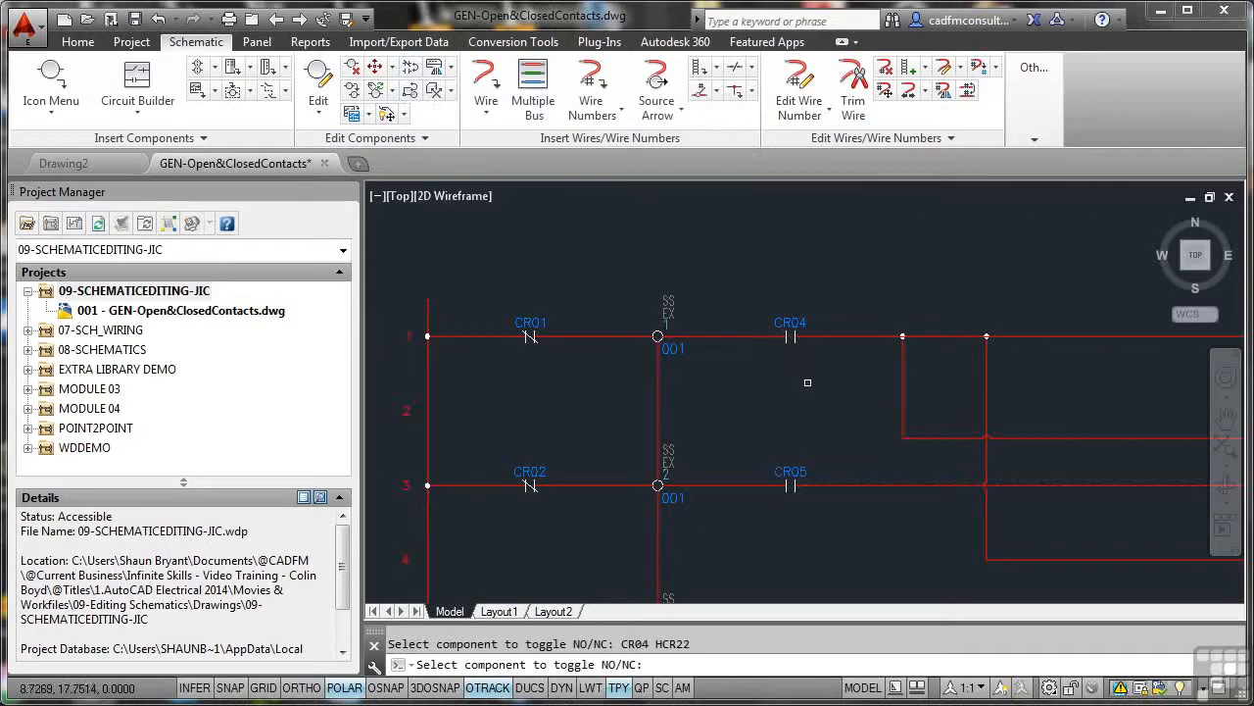